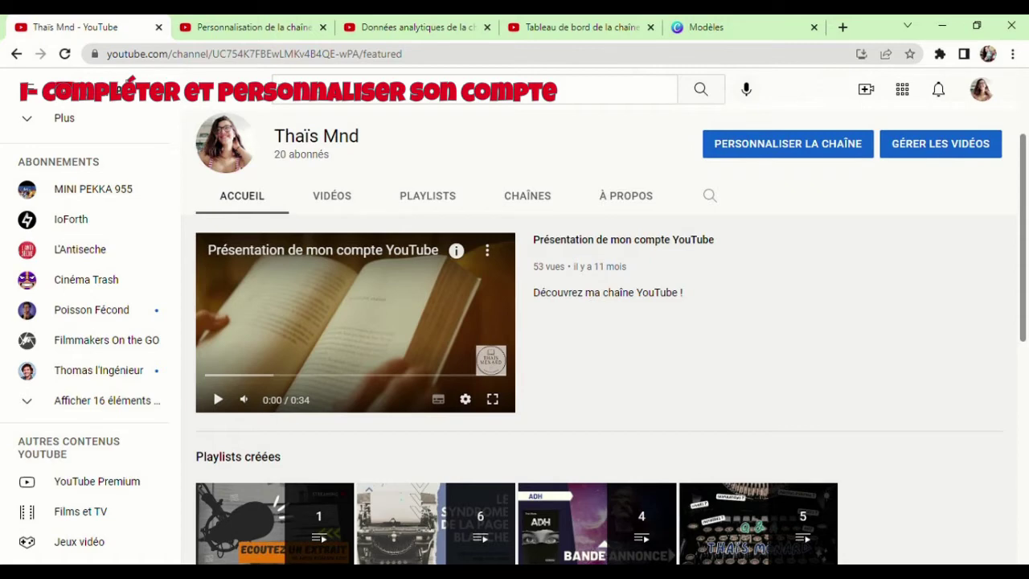
- Switch to the channel customization page and open its Disposition settings
{"action": "left_click", "coordinate": [254, 28]}
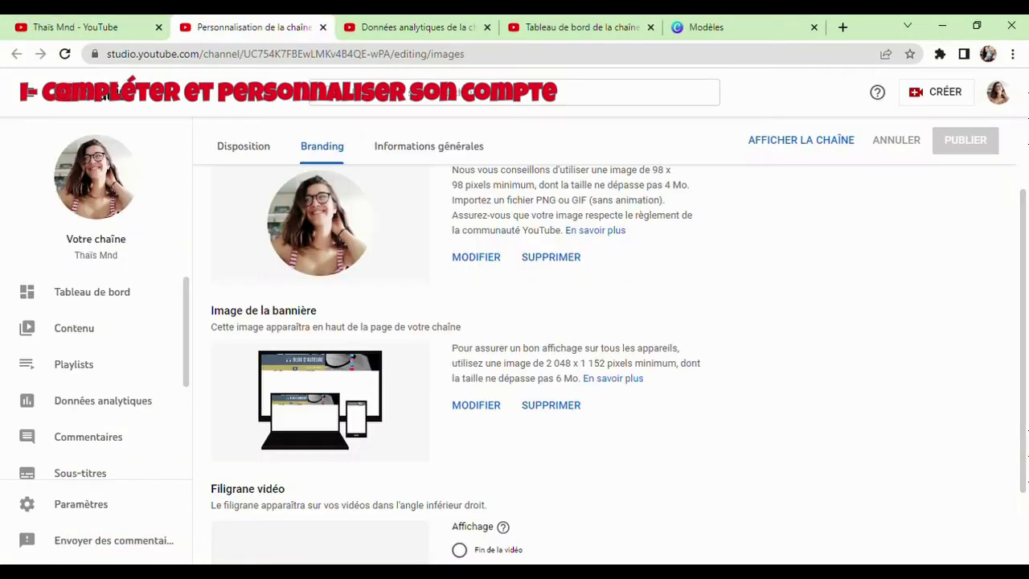
{"action": "left_click_drag", "start_coordinate": [1023, 305], "coordinate": [1024, 235]}
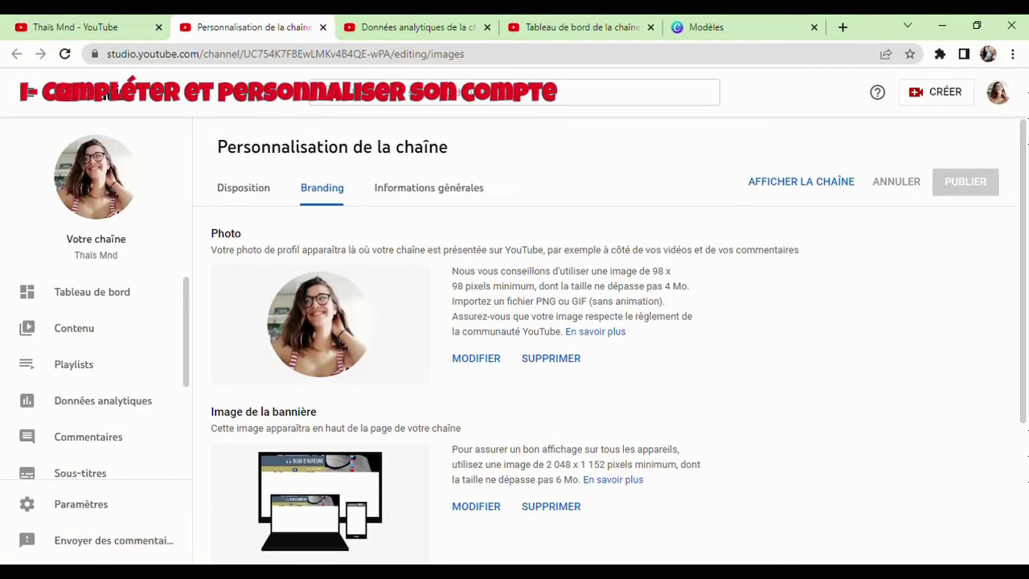
{"action": "left_click", "coordinate": [243, 188]}
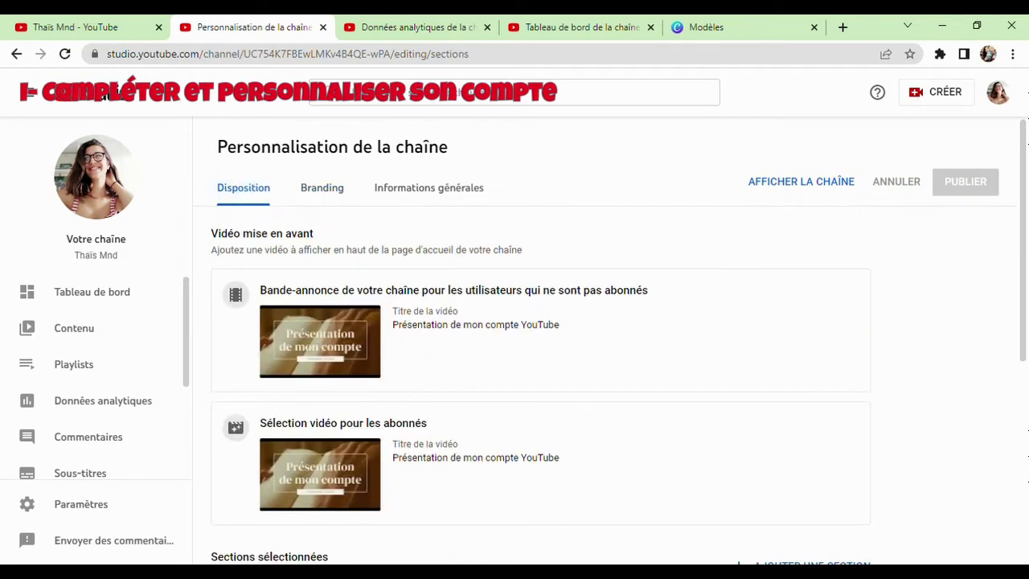
- Examine the Vidéo mise en avant settings, covering the trailer for non-subscribers and the video selected for subscribers
{"action": "scroll", "coordinate": [611, 354], "scroll_direction": "down", "scroll_amount": 1}
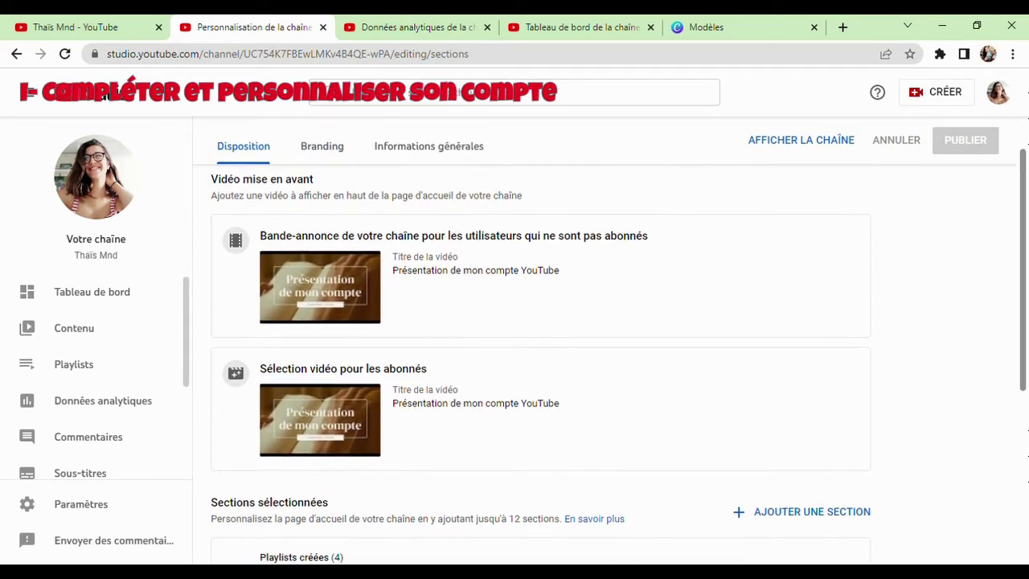
{"action": "left_click_drag", "start_coordinate": [1023, 270], "coordinate": [1023, 269]}
{"action": "left_click_drag", "start_coordinate": [212, 183], "coordinate": [313, 183]}
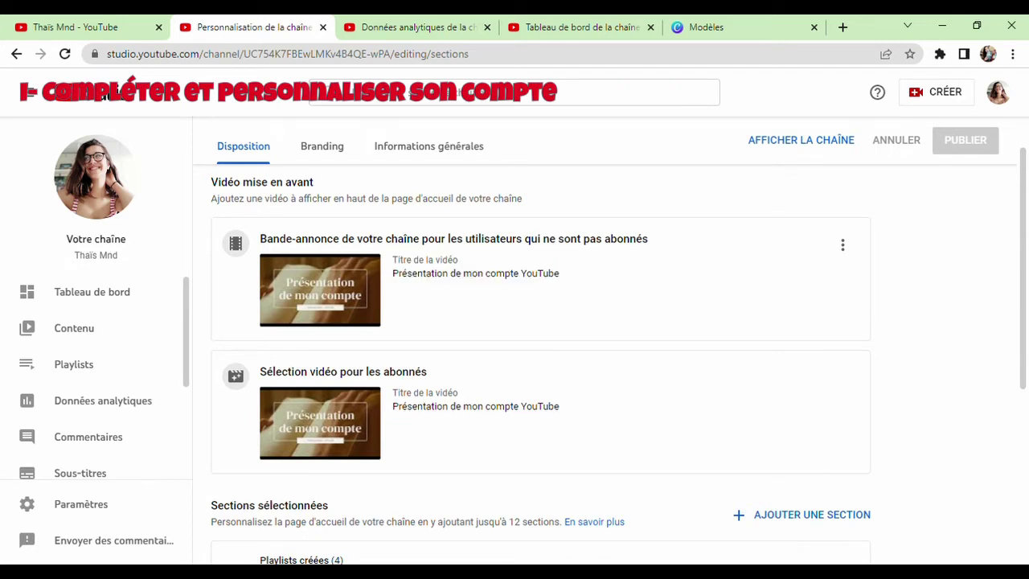
{"action": "left_click_drag", "start_coordinate": [543, 239], "coordinate": [649, 239]}
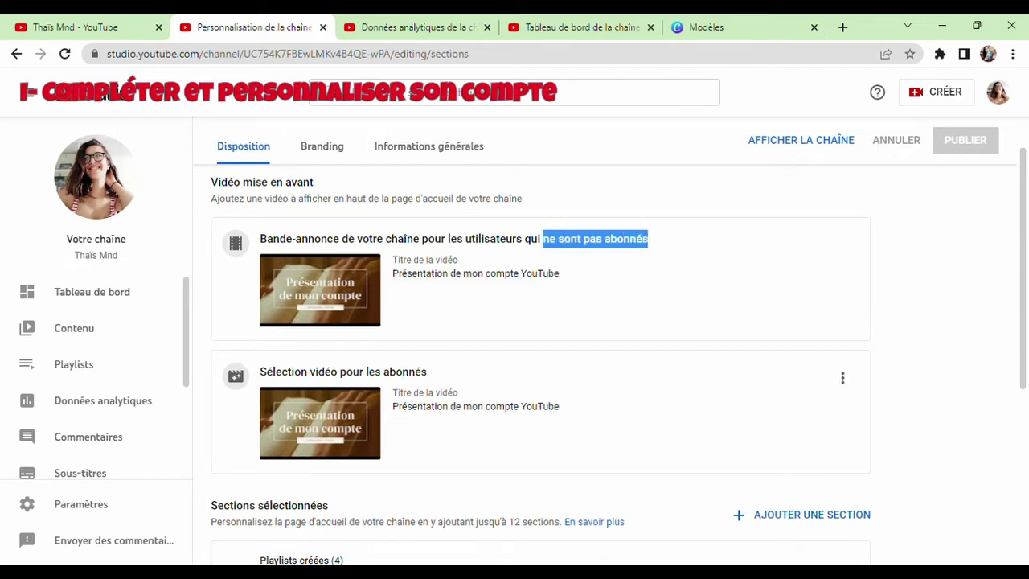
{"action": "left_click_drag", "start_coordinate": [383, 372], "coordinate": [427, 371]}
{"action": "left_click", "coordinate": [367, 371]}
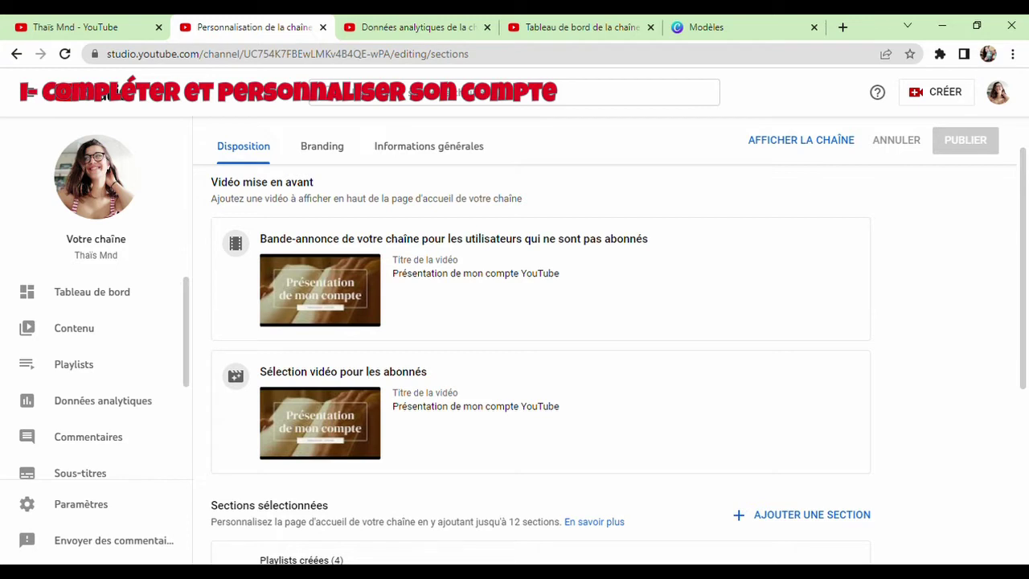
{"action": "scroll", "coordinate": [368, 423], "scroll_direction": "up", "scroll_amount": 2}
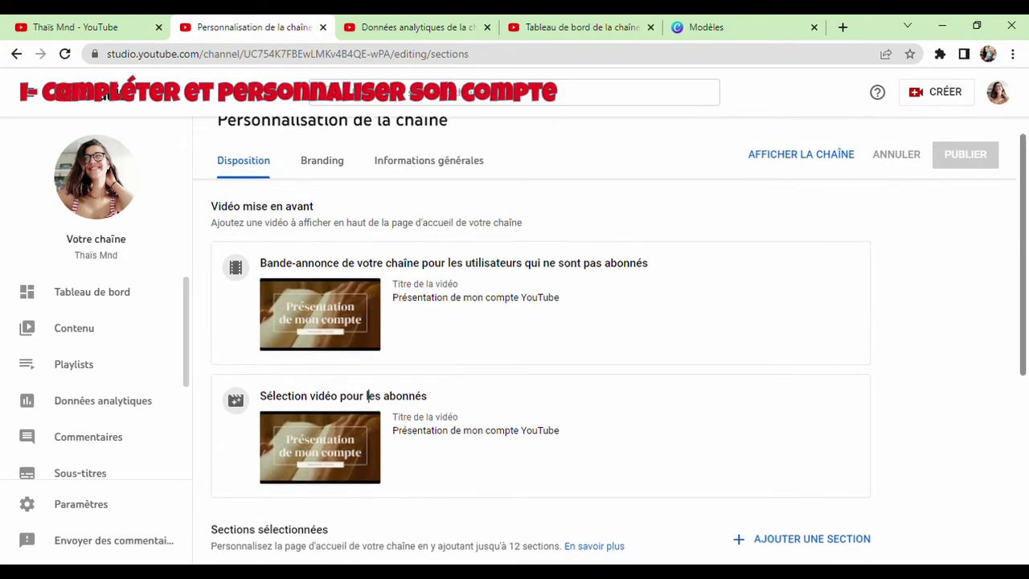
{"action": "scroll", "coordinate": [367, 423], "scroll_direction": "down", "scroll_amount": 1}
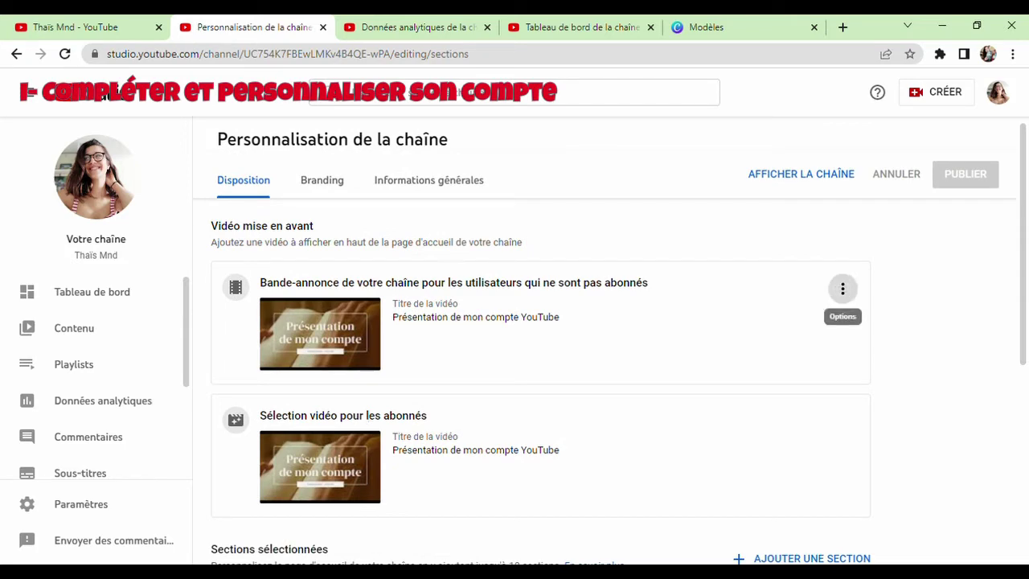
- Review the channel's Sections sélectionnées and look through the videos of its BLOG playlist, returning to the customization page
{"action": "scroll", "coordinate": [539, 362], "scroll_direction": "down", "scroll_amount": 3}
{"action": "scroll", "coordinate": [538, 362], "scroll_direction": "down", "scroll_amount": 1}
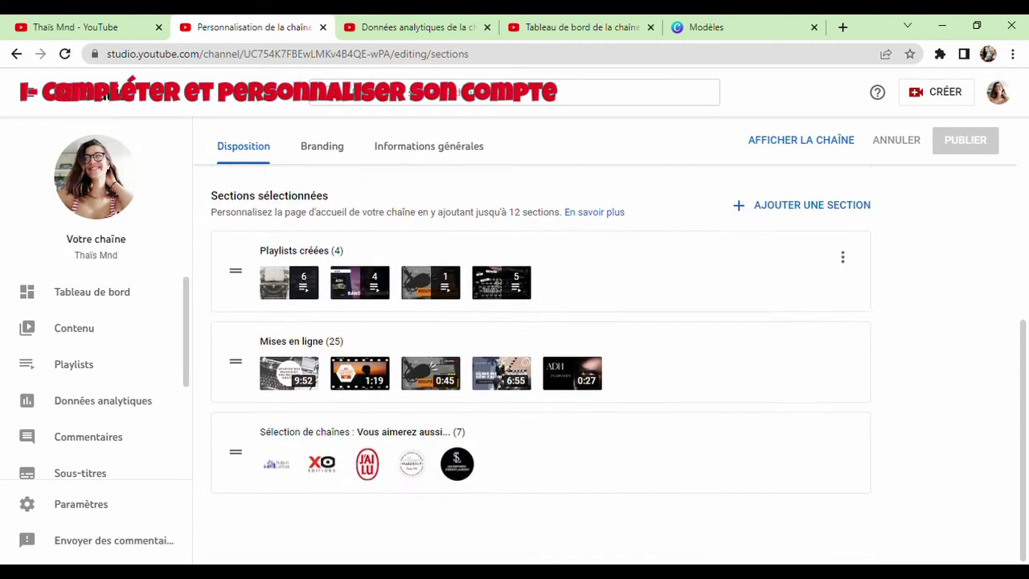
{"action": "left_click_drag", "start_coordinate": [330, 196], "coordinate": [211, 196]}
{"action": "left_click", "coordinate": [346, 198]}
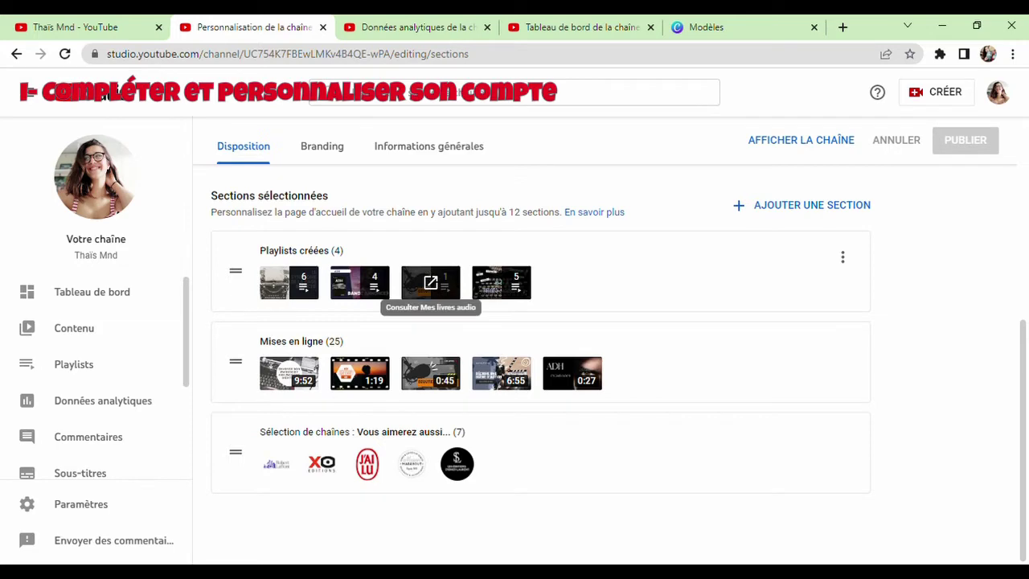
{"action": "left_click", "coordinate": [287, 282]}
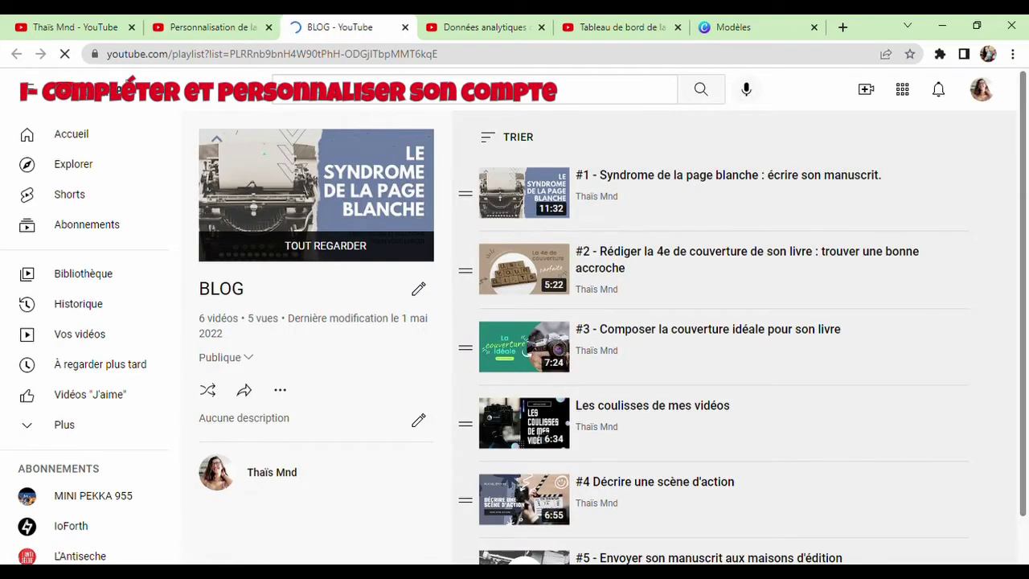
{"action": "left_click_drag", "start_coordinate": [1022, 211], "coordinate": [1022, 257]}
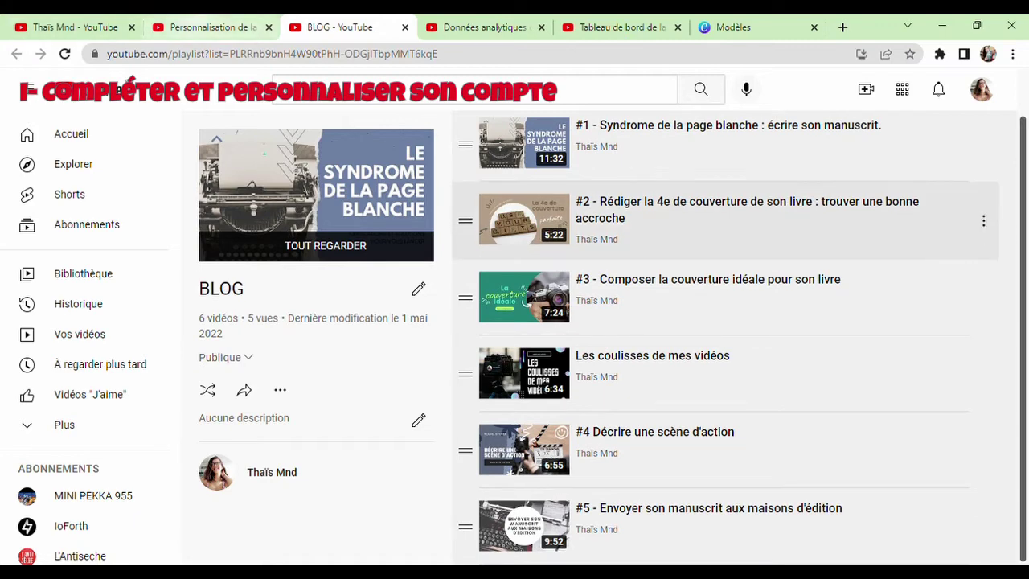
{"action": "left_click", "coordinate": [210, 26]}
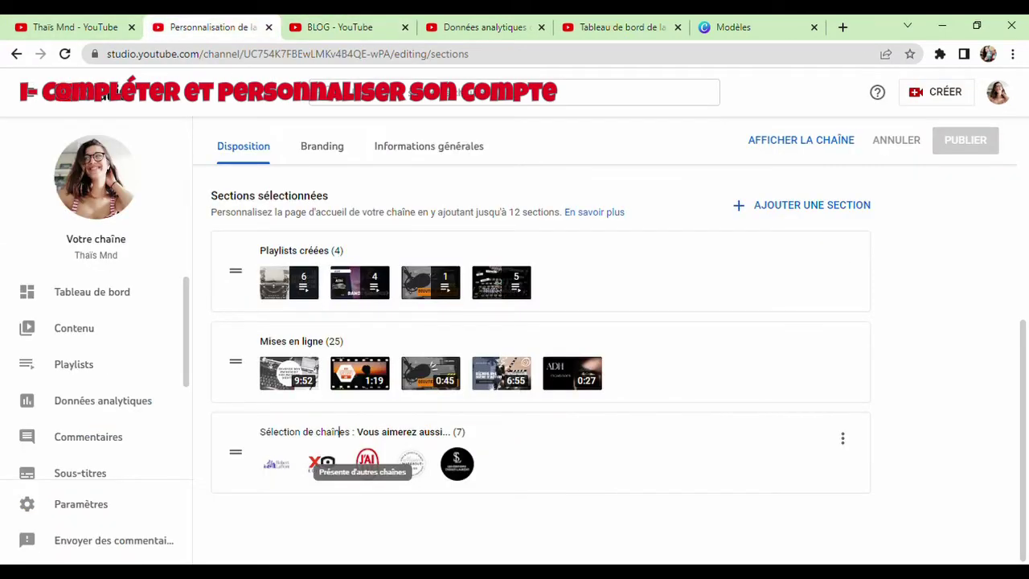
- Open the content of the "Vous aimerez aussi..." channel selection section for editing
{"action": "left_click_drag", "start_coordinate": [341, 432], "coordinate": [258, 432]}
{"action": "left_click", "coordinate": [361, 482]}
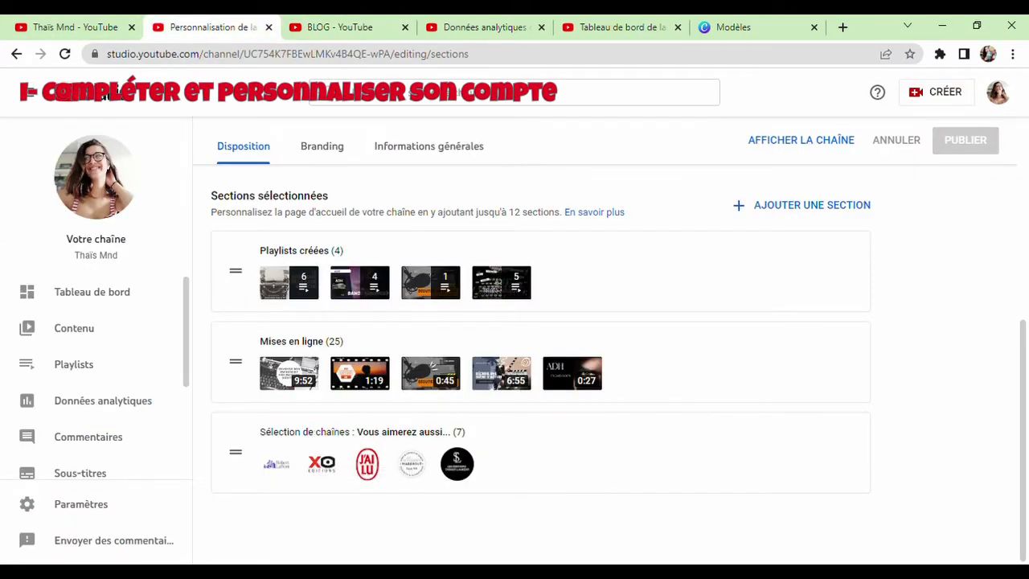
{"action": "left_click", "coordinate": [843, 438]}
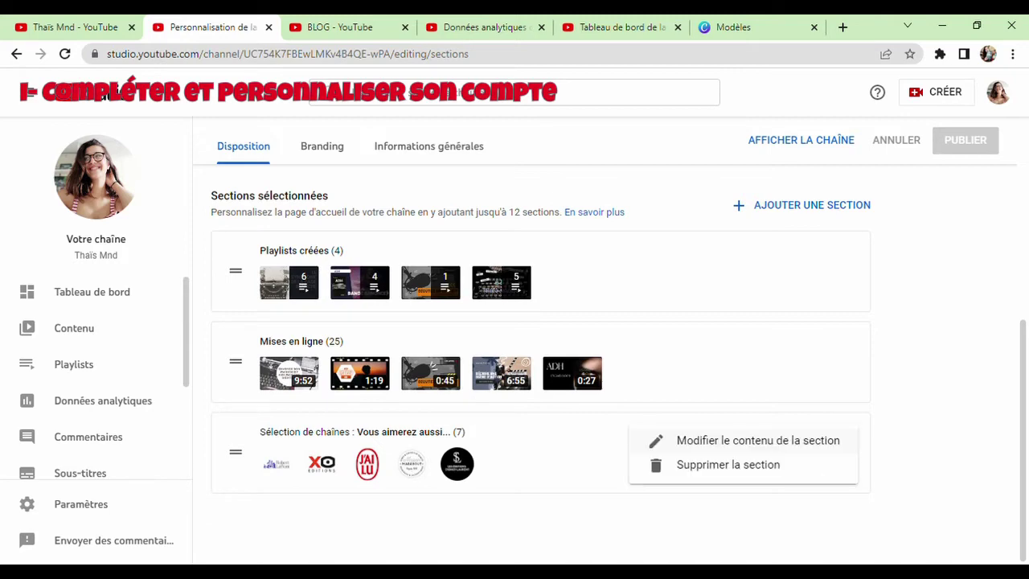
{"action": "left_click", "coordinate": [803, 441]}
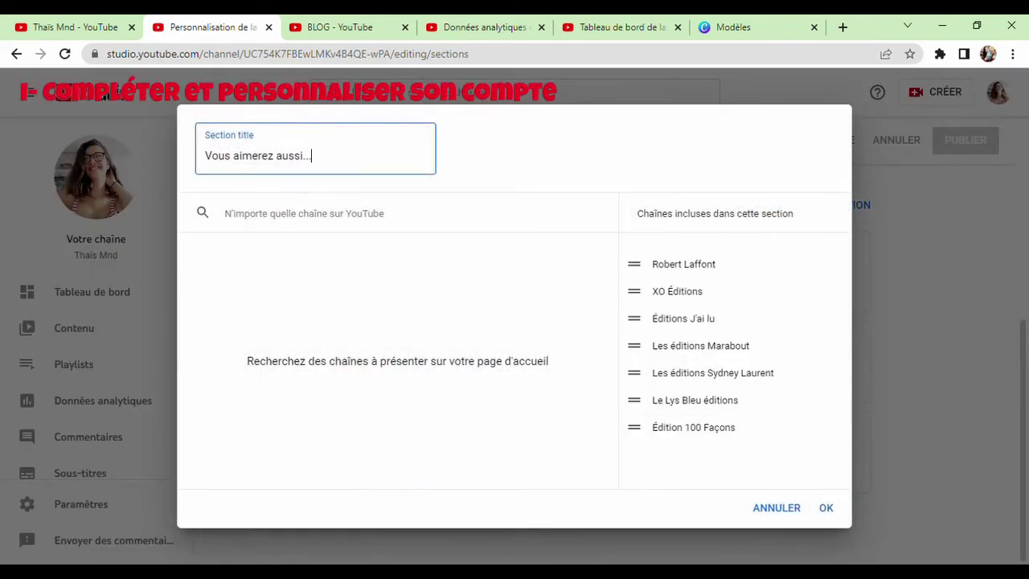
- Examine the section's title, the channel search field and the list of channels included in the section
{"action": "left_click", "coordinate": [304, 214]}
{"action": "type", "text": "é"}
{"action": "key", "text": "BackSpace"}
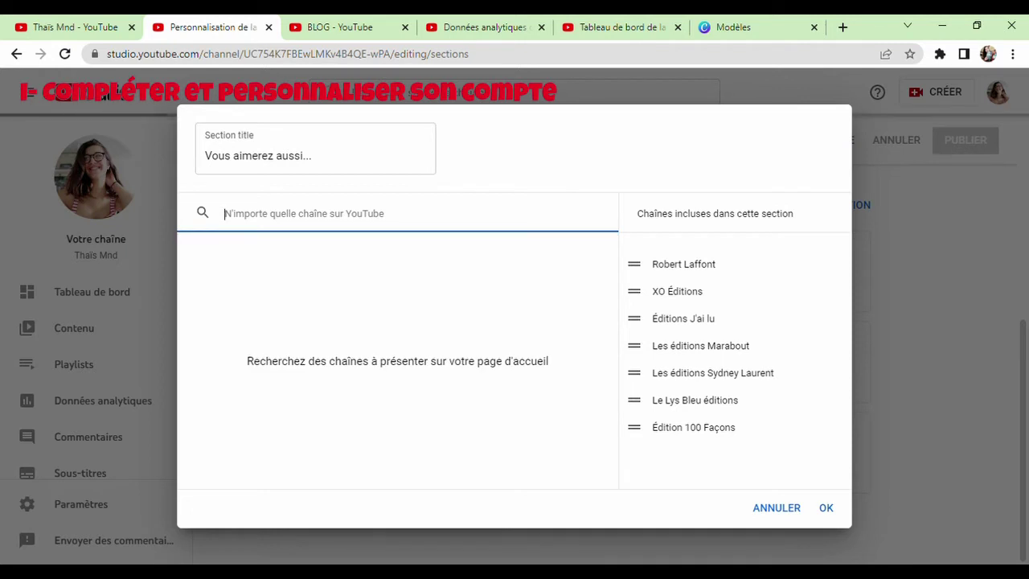
{"action": "key", "text": "shift+Tab"}
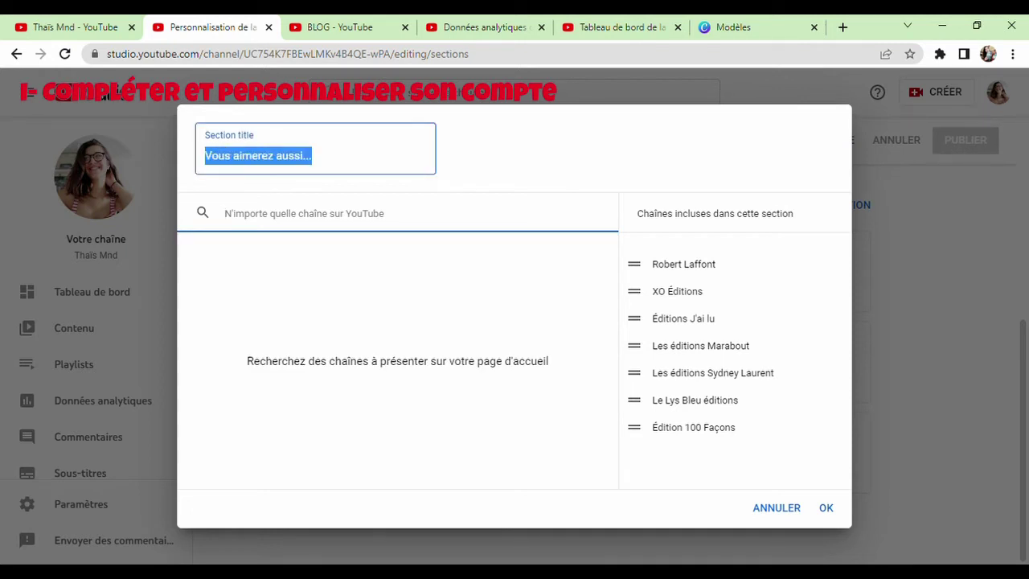
{"action": "left_click", "coordinate": [315, 156]}
{"action": "left_click_drag", "start_coordinate": [315, 156], "coordinate": [202, 156]}
{"action": "left_click", "coordinate": [498, 156]}
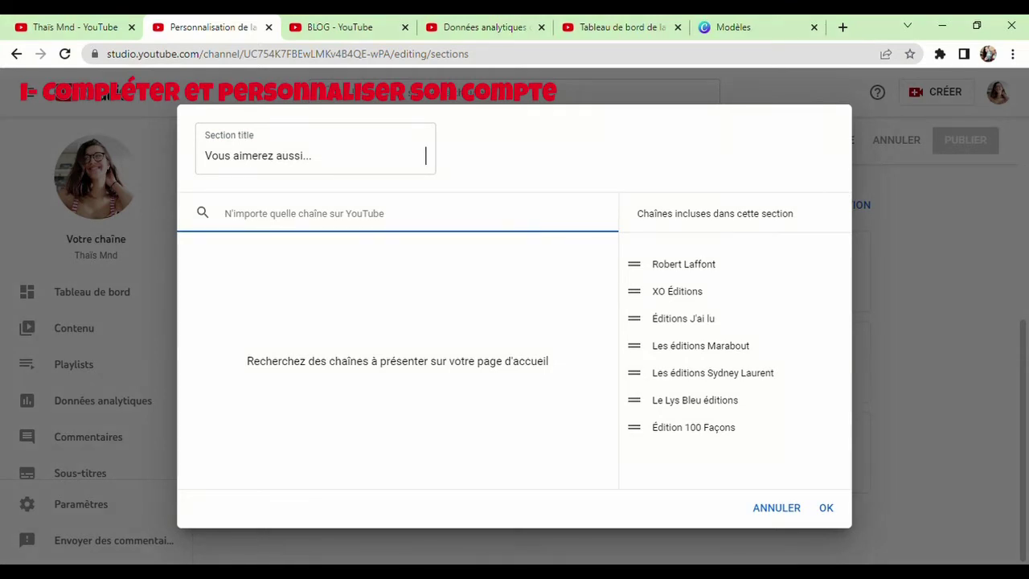
{"action": "left_click_drag", "start_coordinate": [638, 214], "coordinate": [794, 214]}
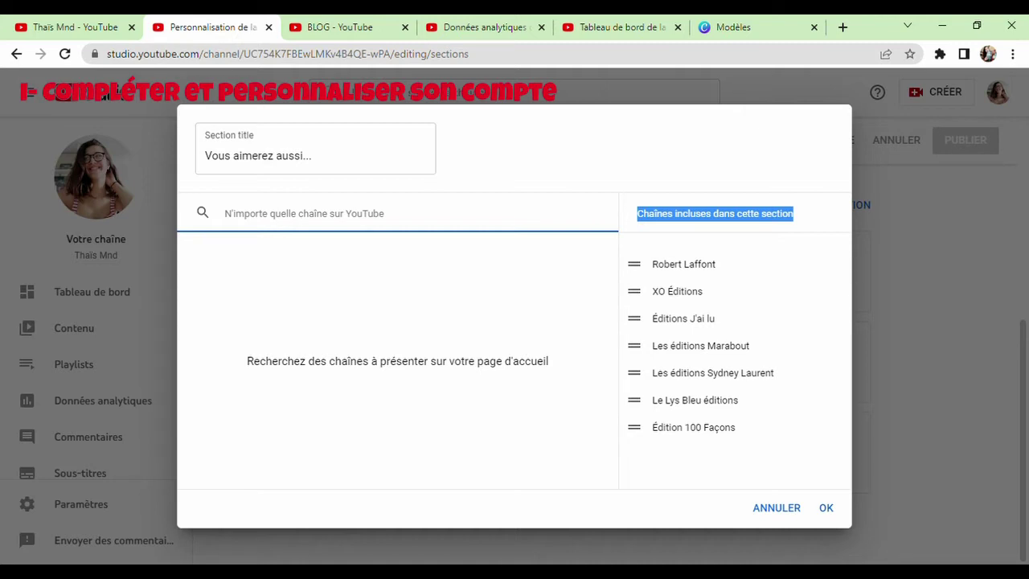
{"action": "left_click", "coordinate": [426, 156]}
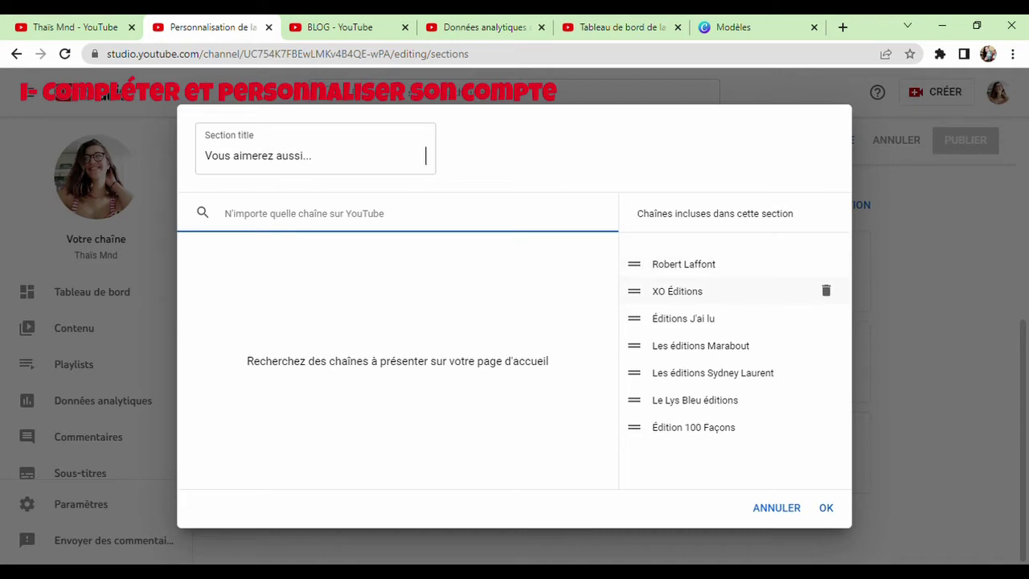
- Search for "cyprien", include the first Cyprien channel in the section, and remove it again with the search cleared
{"action": "left_click", "coordinate": [303, 213]}
{"action": "type", "text": "cyprien"}
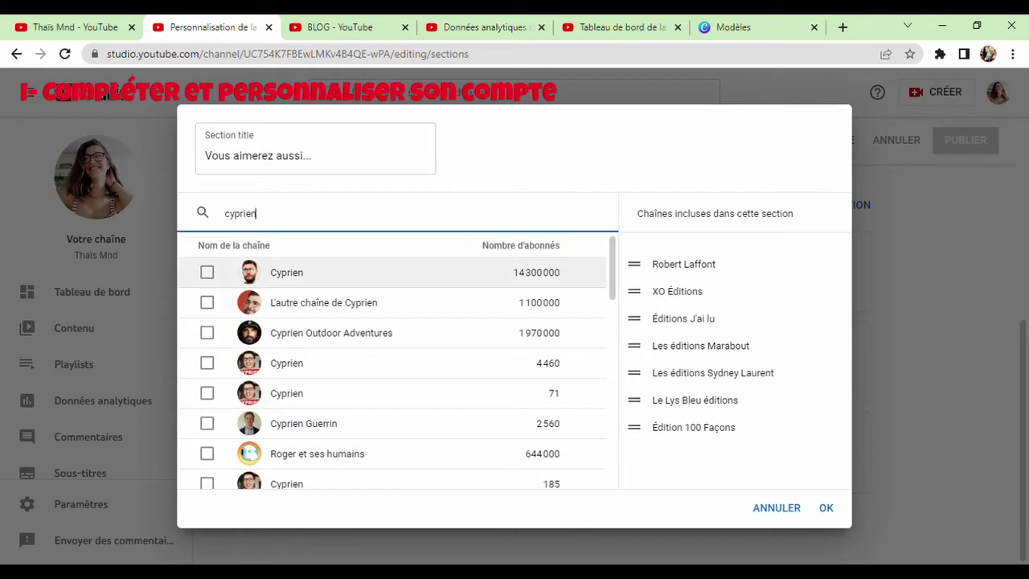
{"action": "left_click", "coordinate": [207, 272]}
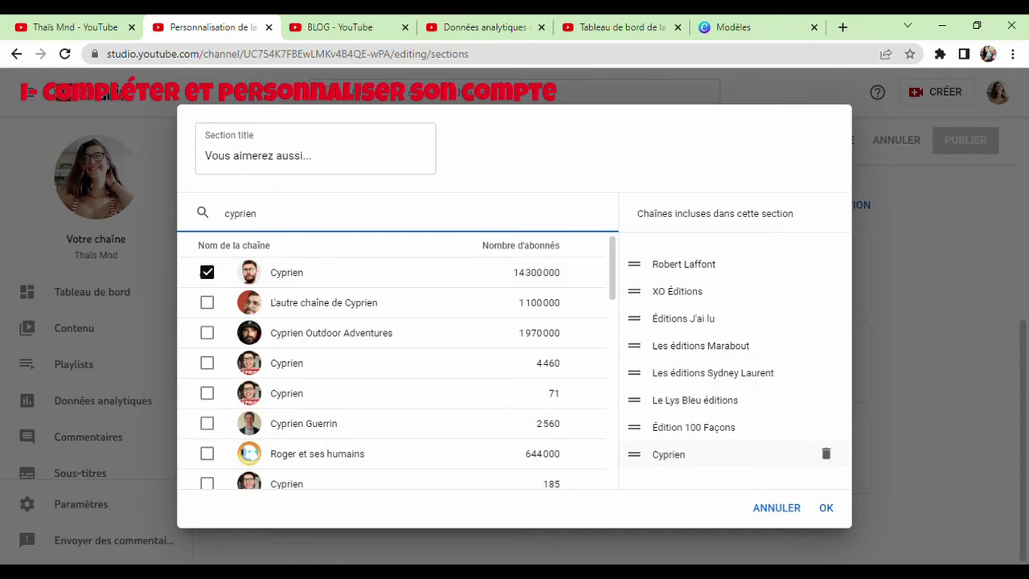
{"action": "left_click", "coordinate": [826, 453]}
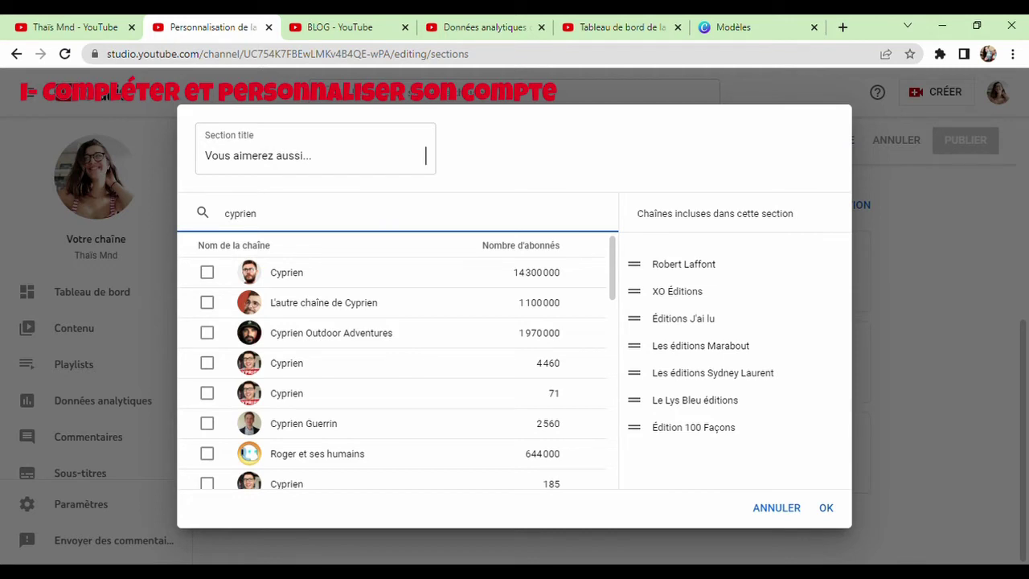
{"action": "double_click", "coordinate": [255, 214]}
{"action": "key", "text": "BackSpace"}
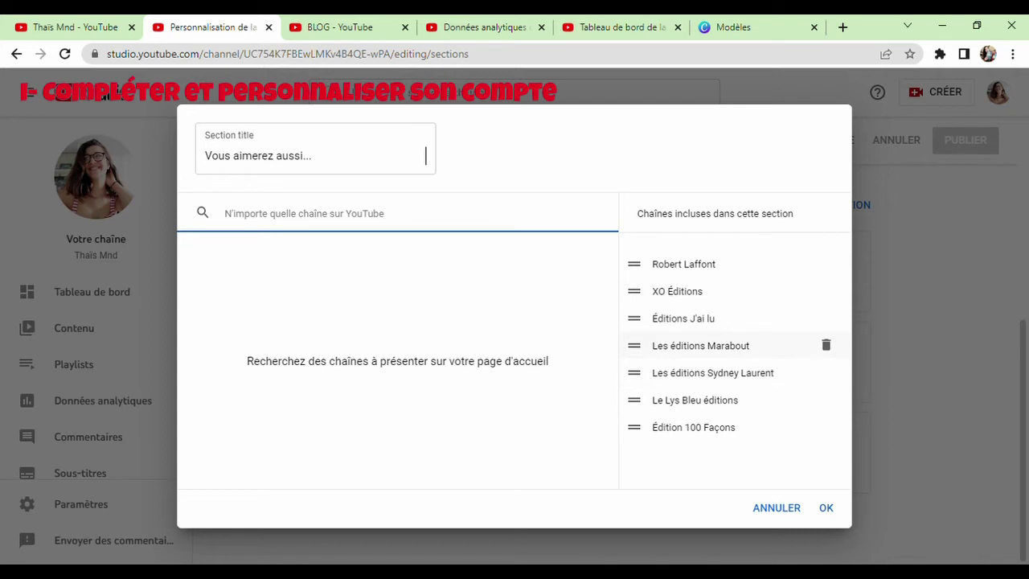
- Try to move Les éditions Marabout up in the included channels and accept the section's content
{"action": "mouse_move", "coordinate": [634, 346]}
{"action": "left_mouse_down"}
{"action": "mouse_move", "coordinate": [634, 279]}
{"action": "mouse_move", "coordinate": [634, 385]}
{"action": "mouse_move", "coordinate": [634, 331]}
{"action": "left_mouse_up"}
{"action": "left_click", "coordinate": [826, 507]}
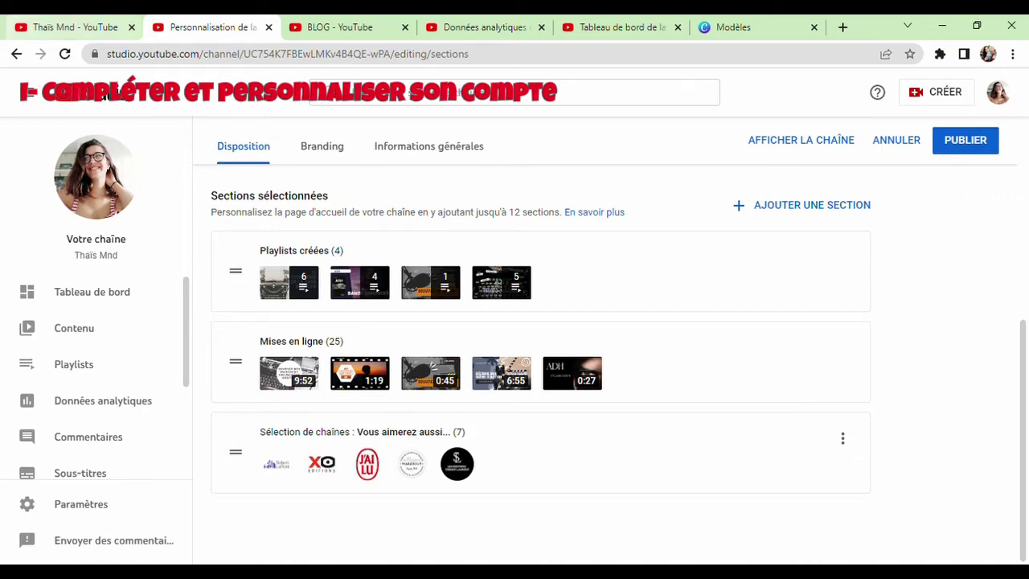
- View the recommended channels under Chaînes on the public channel page
{"action": "left_click", "coordinate": [72, 26]}
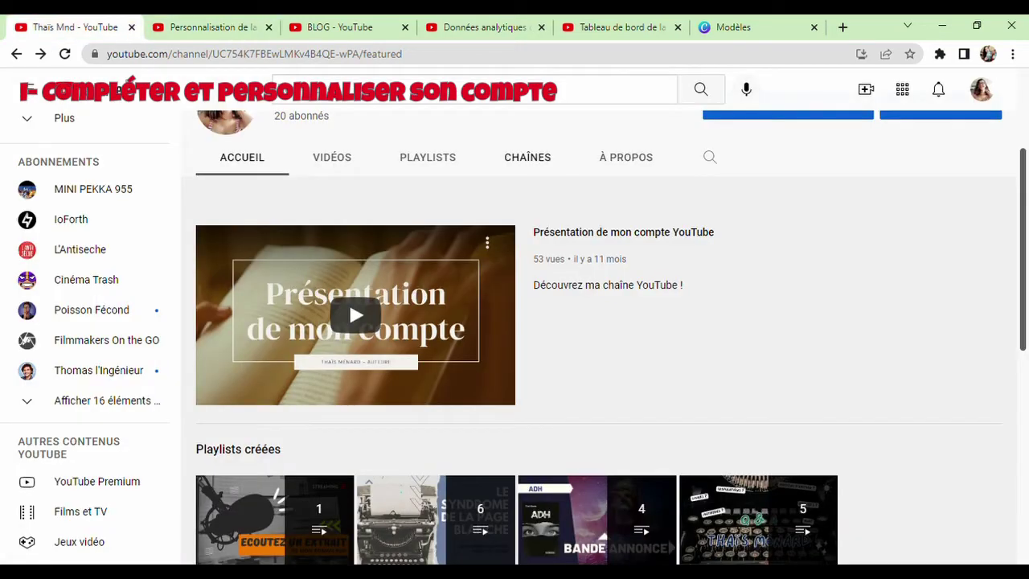
{"action": "left_click", "coordinate": [527, 158]}
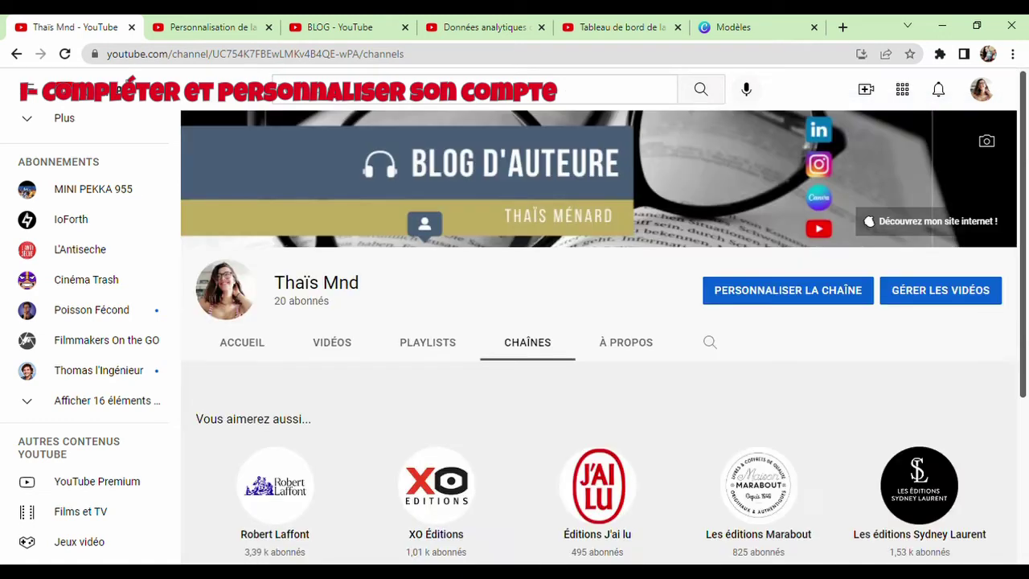
{"action": "scroll", "coordinate": [598, 338], "scroll_direction": "down", "scroll_amount": 3}
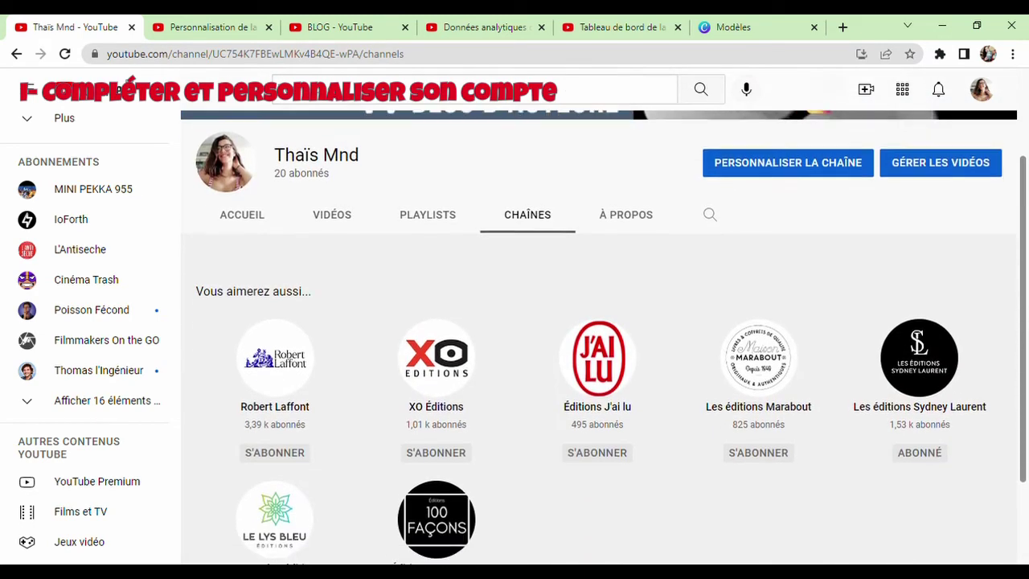
{"action": "scroll", "coordinate": [119, 90], "scroll_direction": "down", "scroll_amount": 1}
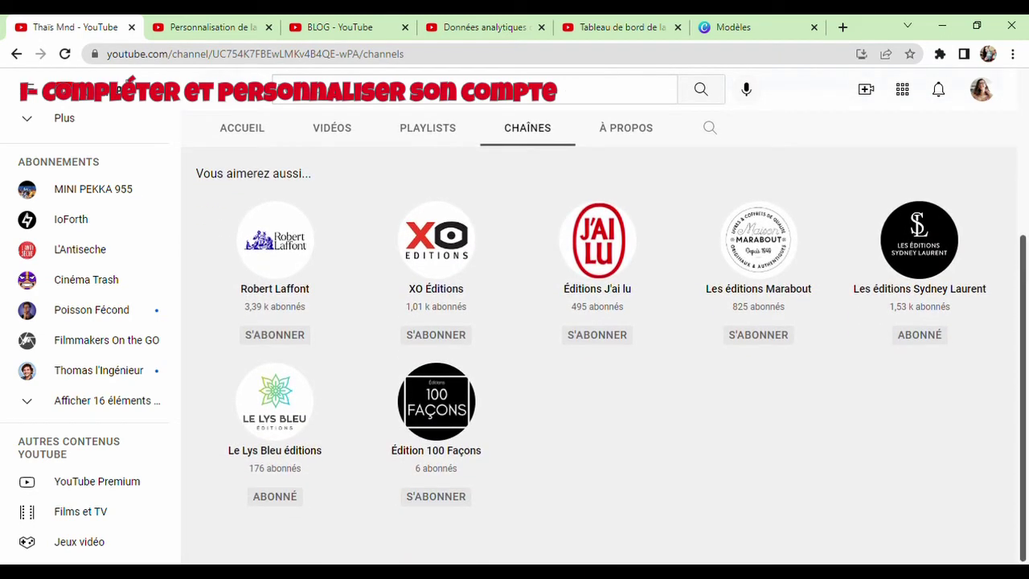
{"action": "scroll", "coordinate": [119, 90], "scroll_direction": "up", "scroll_amount": 3}
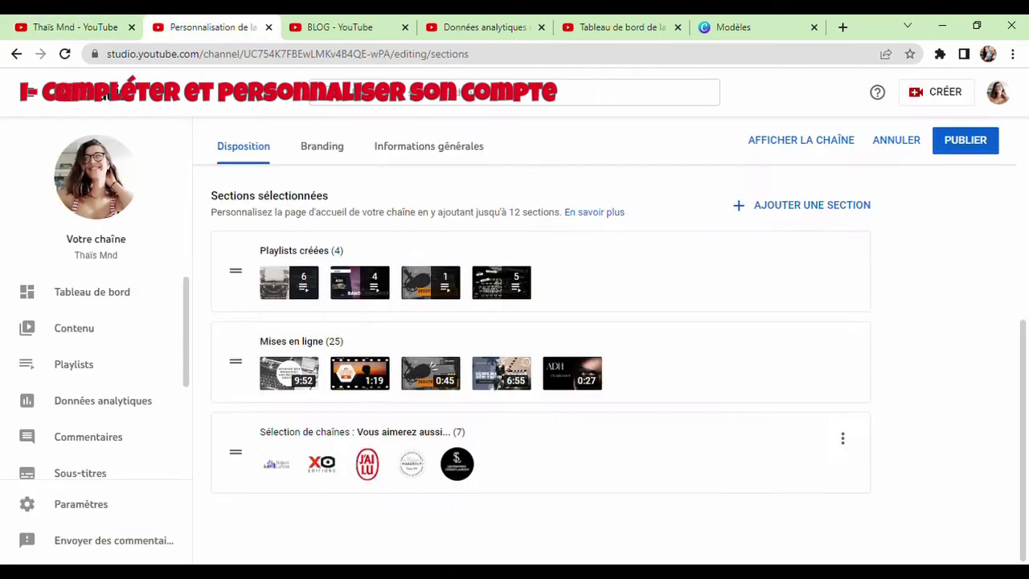
- Return to the channel customization page and open the Branding settings for the banner image and video watermark
{"action": "scroll", "coordinate": [540, 342], "scroll_direction": "up", "scroll_amount": 5}
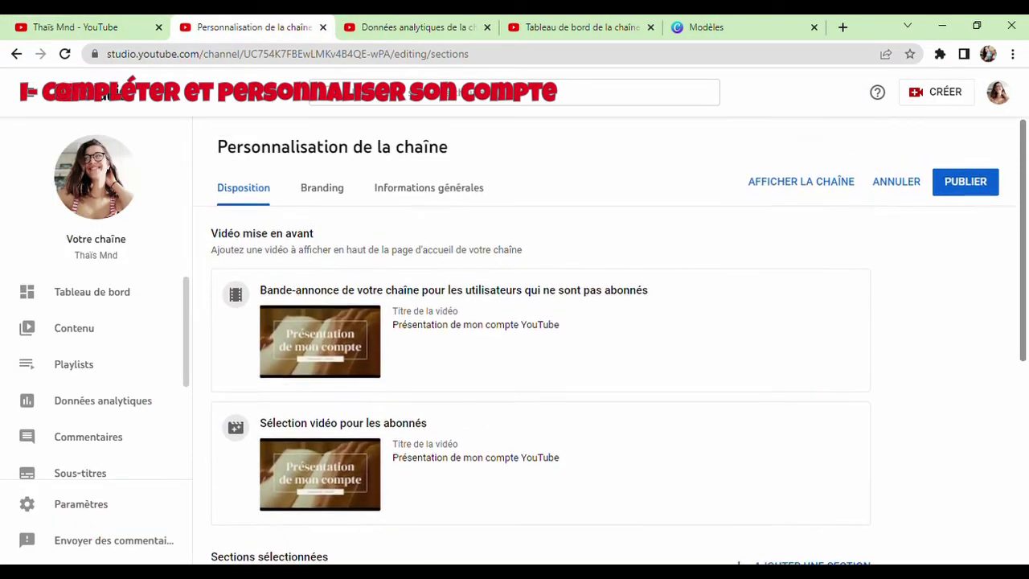
{"action": "left_click", "coordinate": [334, 188]}
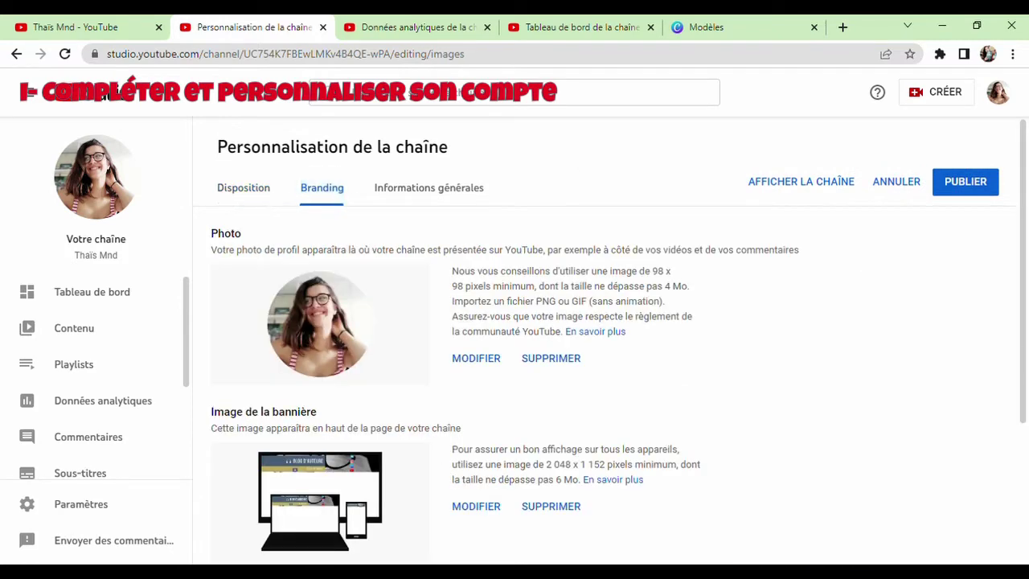
{"action": "scroll", "coordinate": [603, 345], "scroll_direction": "down", "scroll_amount": 3}
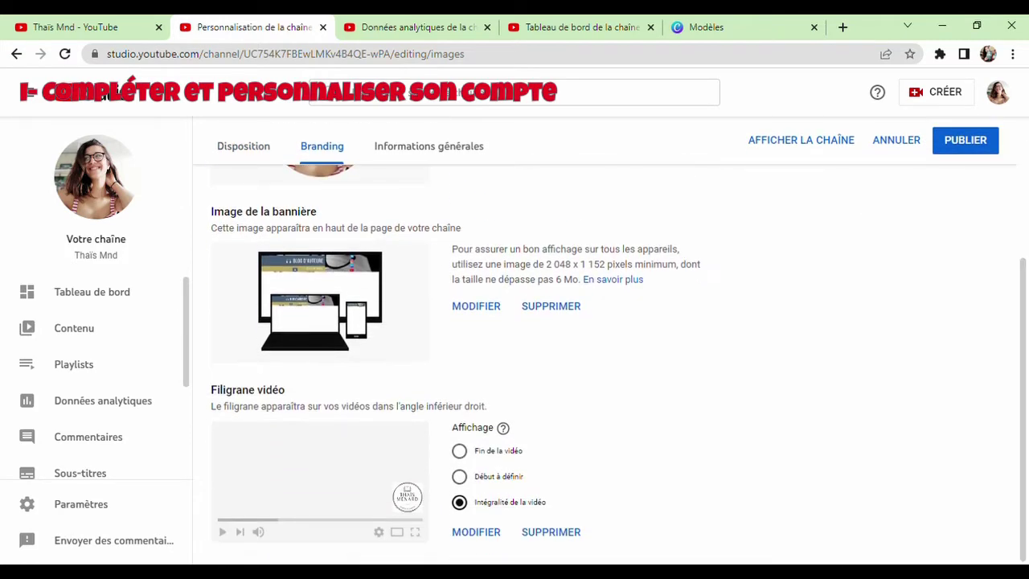
- Review the Filigrane vidéo section and the note on where the watermark is placed on the videos
{"action": "left_click_drag", "start_coordinate": [284, 390], "coordinate": [210, 390]}
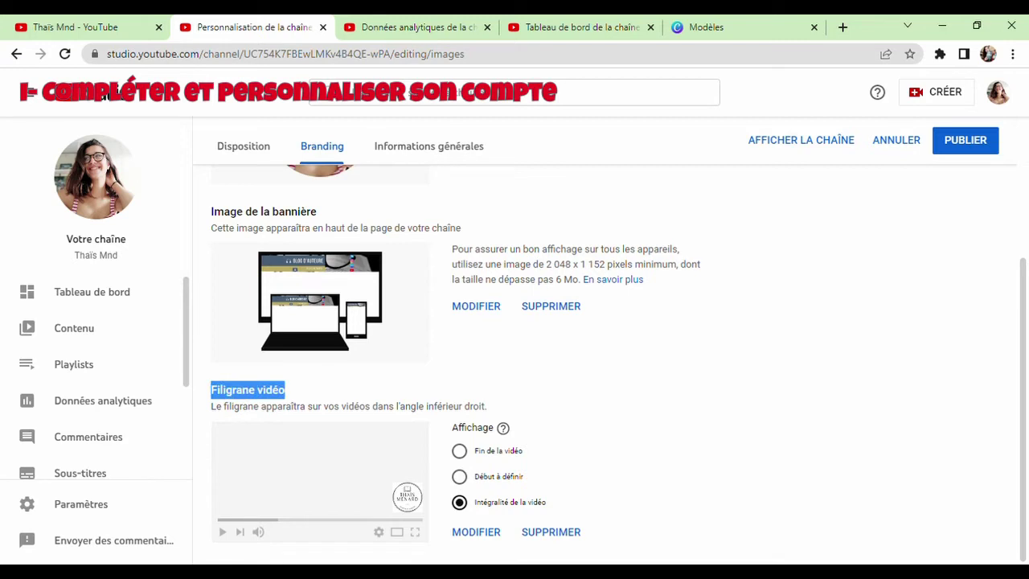
{"action": "left_click", "coordinate": [494, 426]}
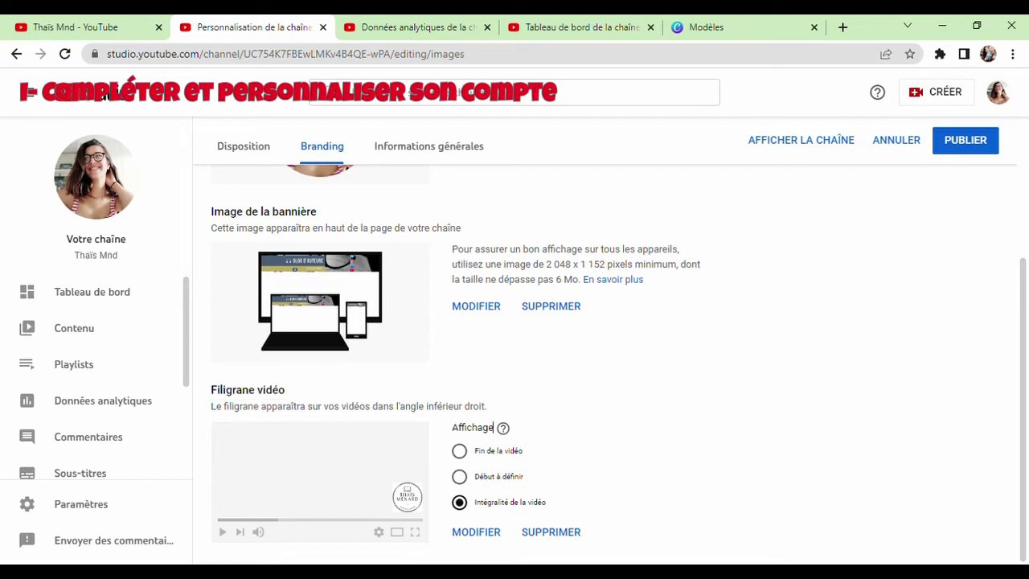
{"action": "left_click_drag", "start_coordinate": [382, 406], "coordinate": [487, 406]}
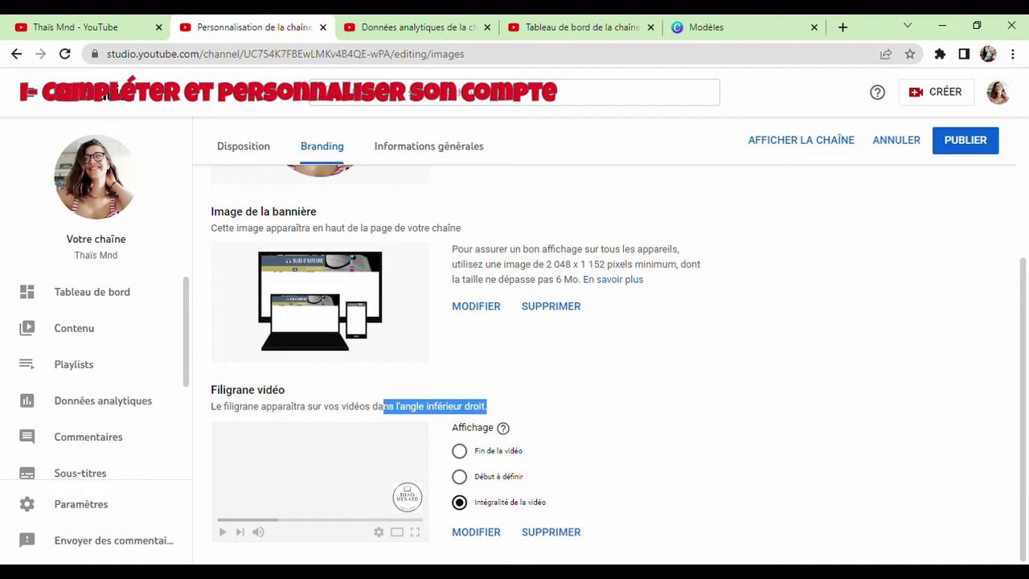
{"action": "left_click", "coordinate": [554, 416]}
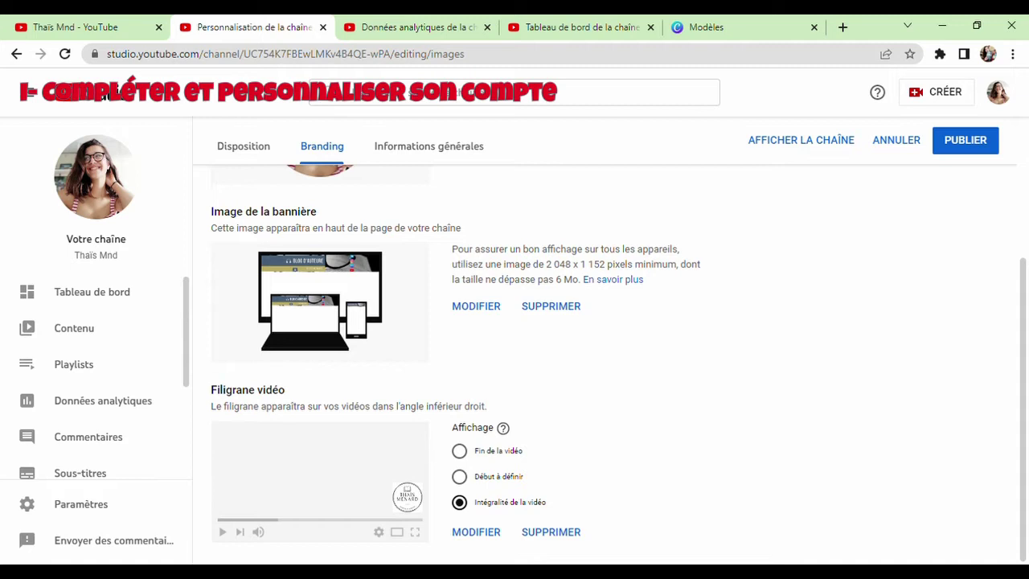
{"action": "left_click_drag", "start_coordinate": [420, 405], "coordinate": [479, 406]}
{"action": "left_click", "coordinate": [487, 406]}
- Try the watermark display options "Fin de la vidéo" and "Début à définir", and set it back to "Intégralité de la vidéo"
{"action": "left_click", "coordinate": [459, 450]}
{"action": "left_click", "coordinate": [457, 475]}
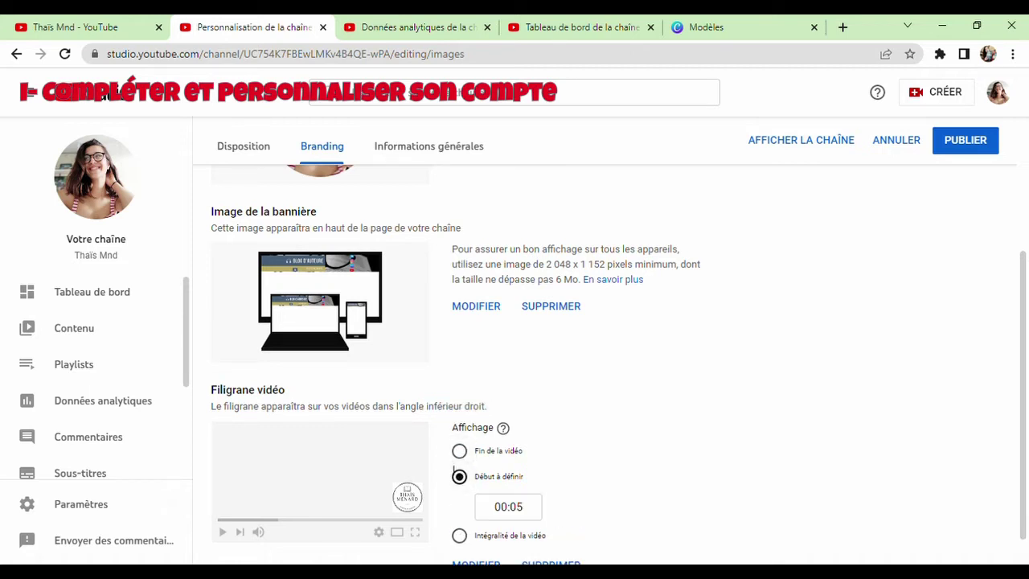
{"action": "left_click", "coordinate": [459, 536]}
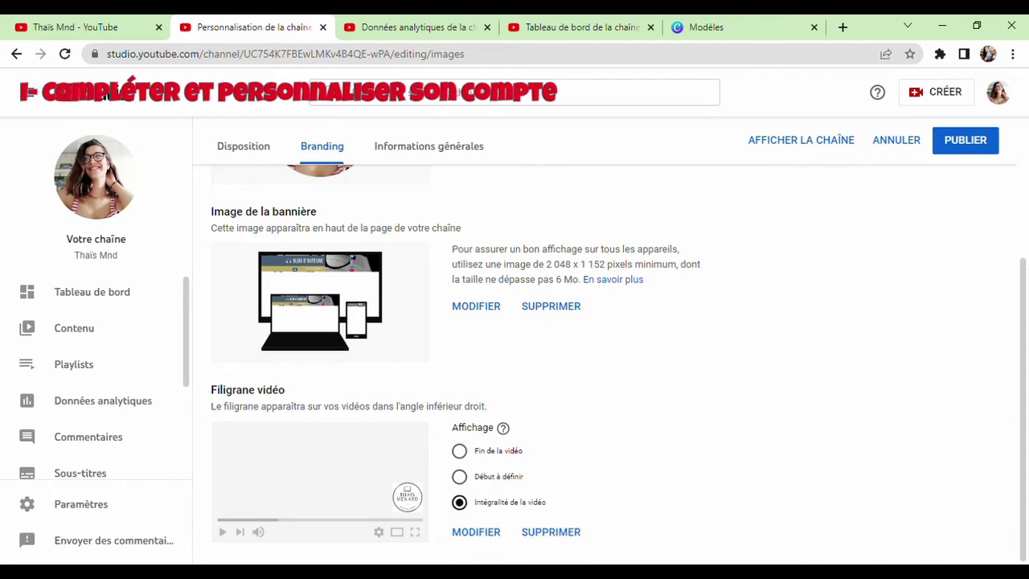
- Open the channel's Informations générales and look through the description, translations, channel URL and links
{"action": "scroll", "coordinate": [611, 362], "scroll_direction": "up", "scroll_amount": 5}
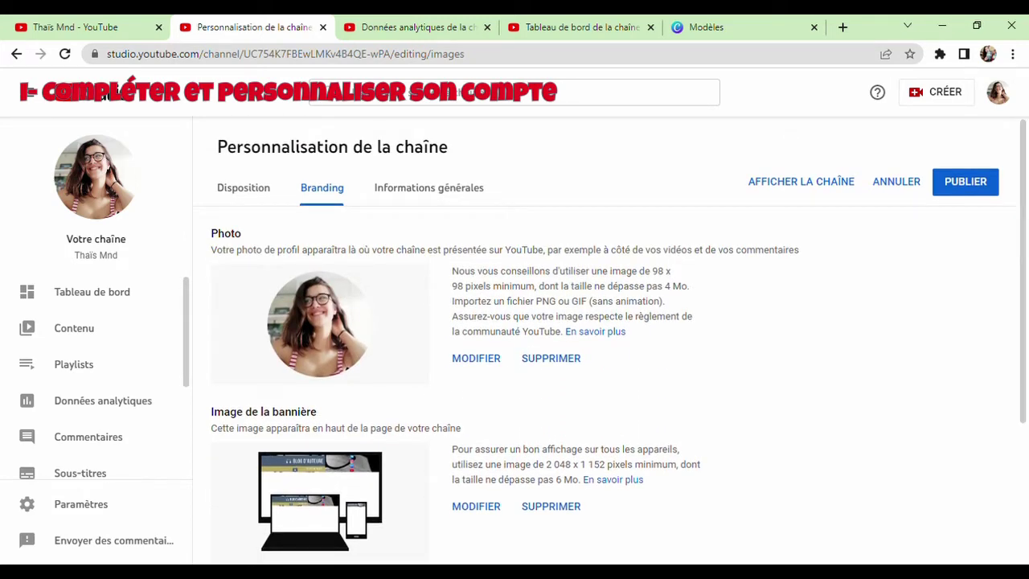
{"action": "left_click", "coordinate": [429, 187]}
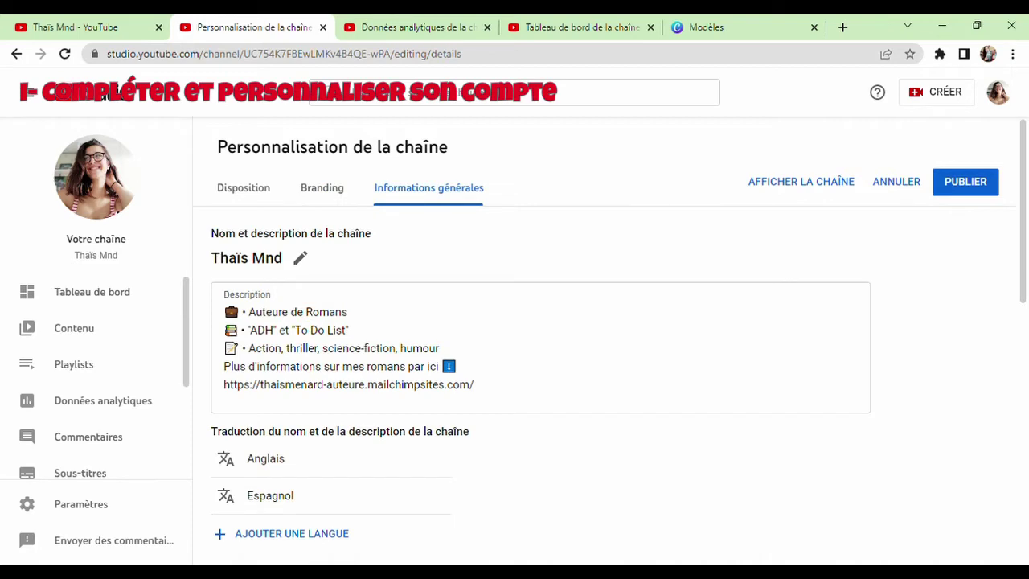
{"action": "scroll", "coordinate": [538, 362], "scroll_direction": "down", "scroll_amount": 5}
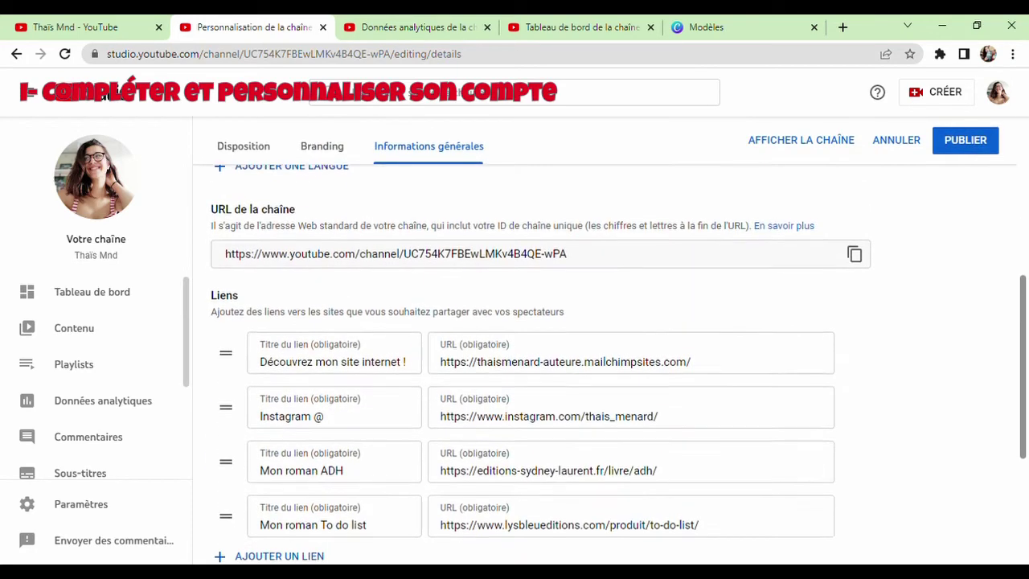
{"action": "scroll", "coordinate": [539, 362], "scroll_direction": "down", "scroll_amount": 1}
{"action": "scroll", "coordinate": [539, 362], "scroll_direction": "up", "scroll_amount": 6}
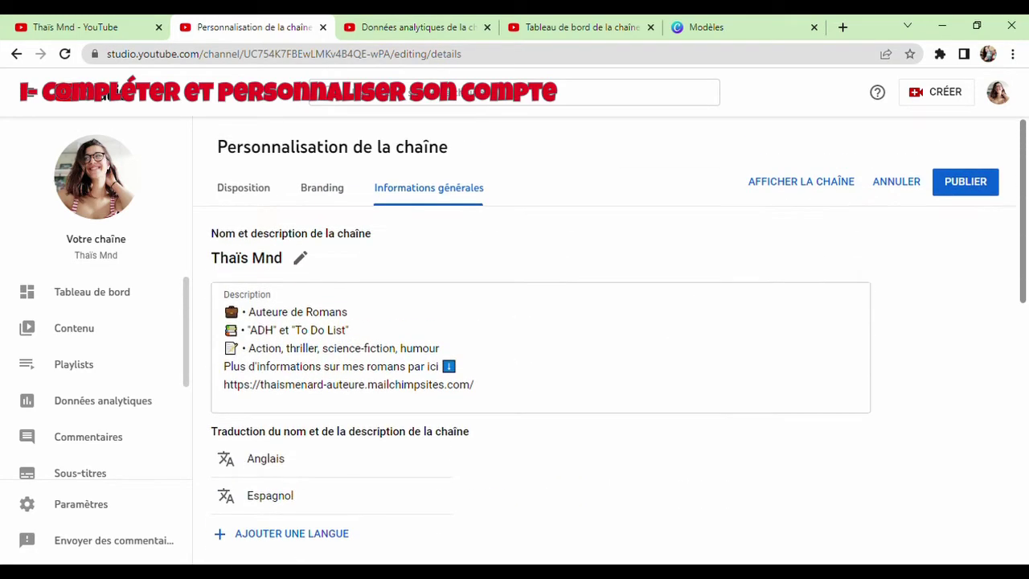
- Examine the channel name and the "Auteure de Romans" line of the description under Nom et description de la chaîne
{"action": "left_click_drag", "start_coordinate": [347, 312], "coordinate": [224, 312]}
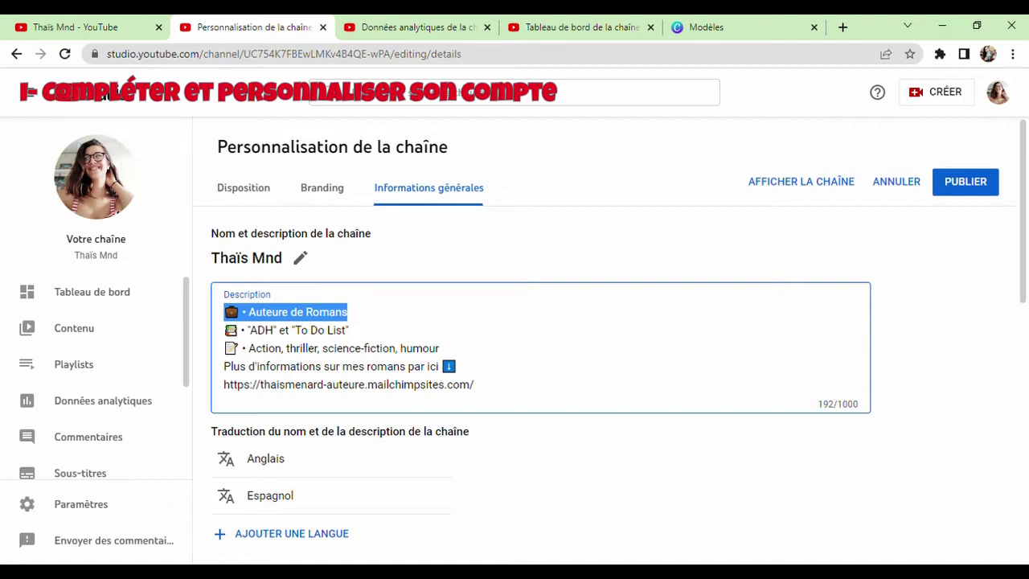
{"action": "left_click", "coordinate": [348, 312]}
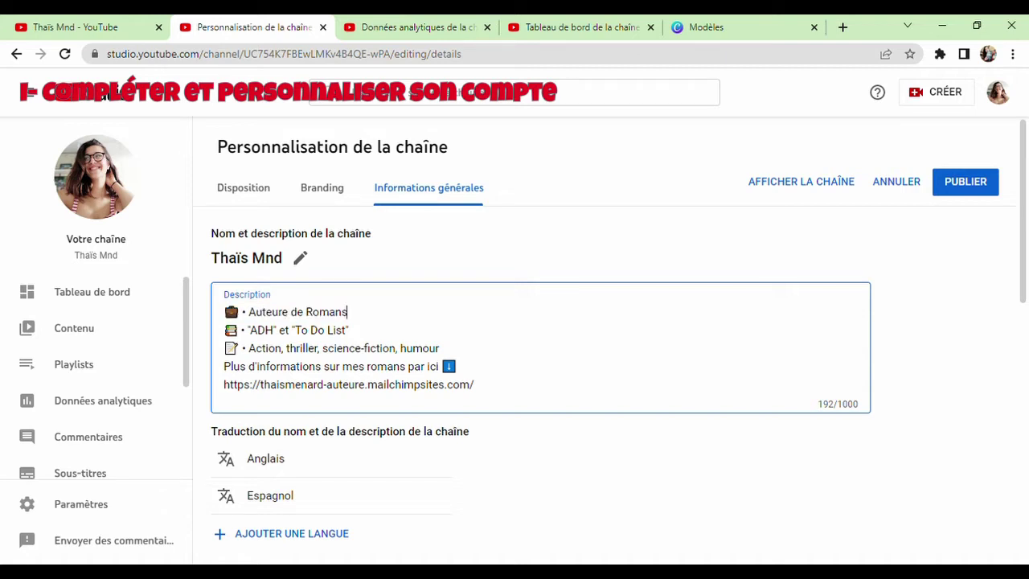
{"action": "left_click_drag", "start_coordinate": [370, 233], "coordinate": [211, 233]}
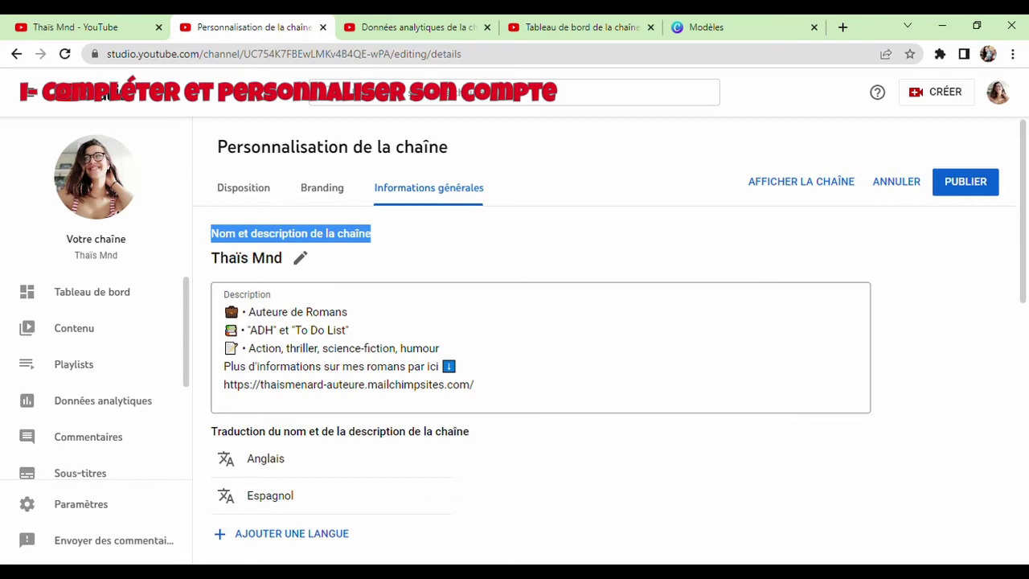
{"action": "left_click_drag", "start_coordinate": [349, 312], "coordinate": [240, 312]}
{"action": "left_click", "coordinate": [347, 312]}
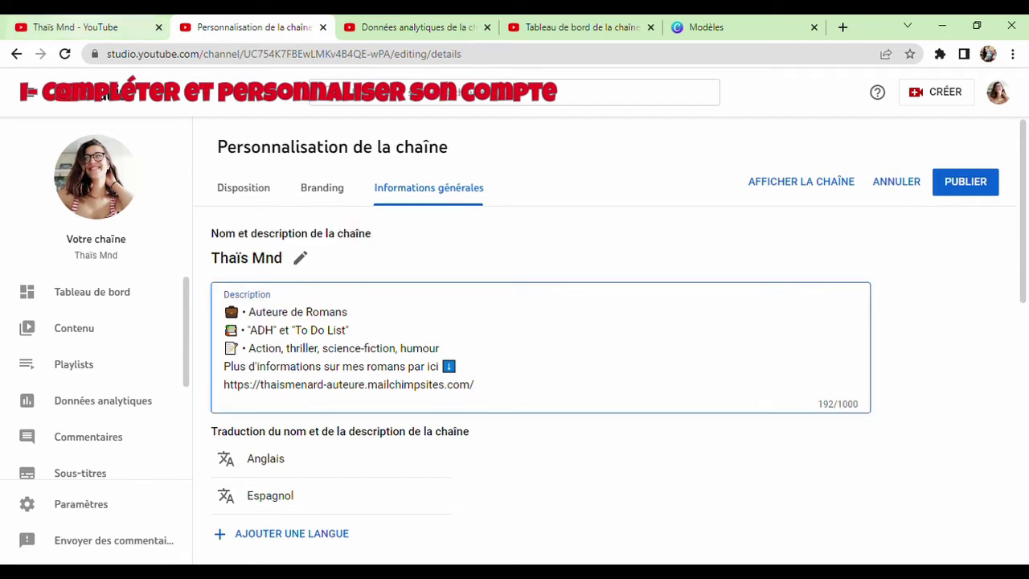
- View the description in the À propos section of the public channel page
{"action": "left_click", "coordinate": [81, 28]}
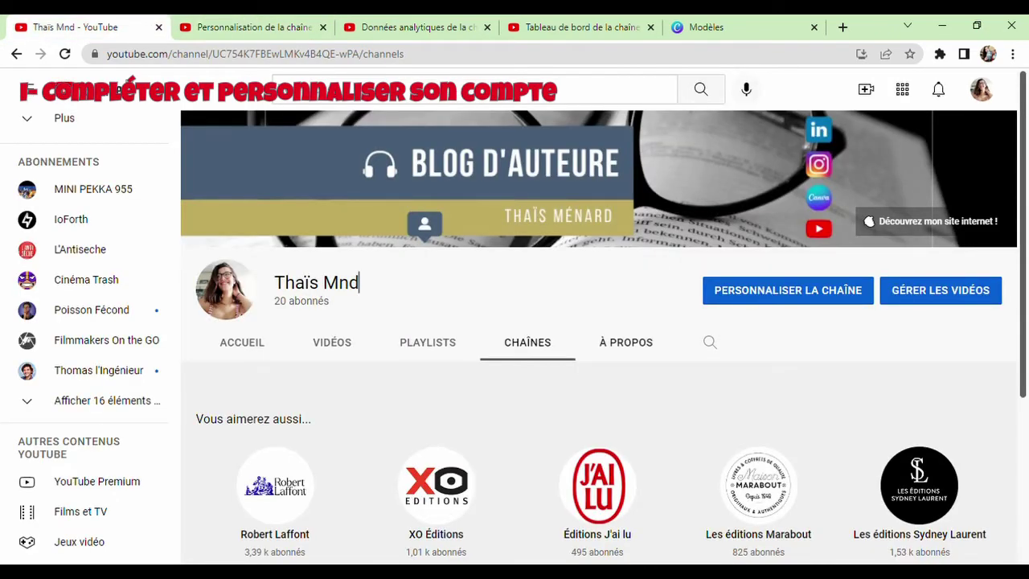
{"action": "left_click", "coordinate": [626, 342]}
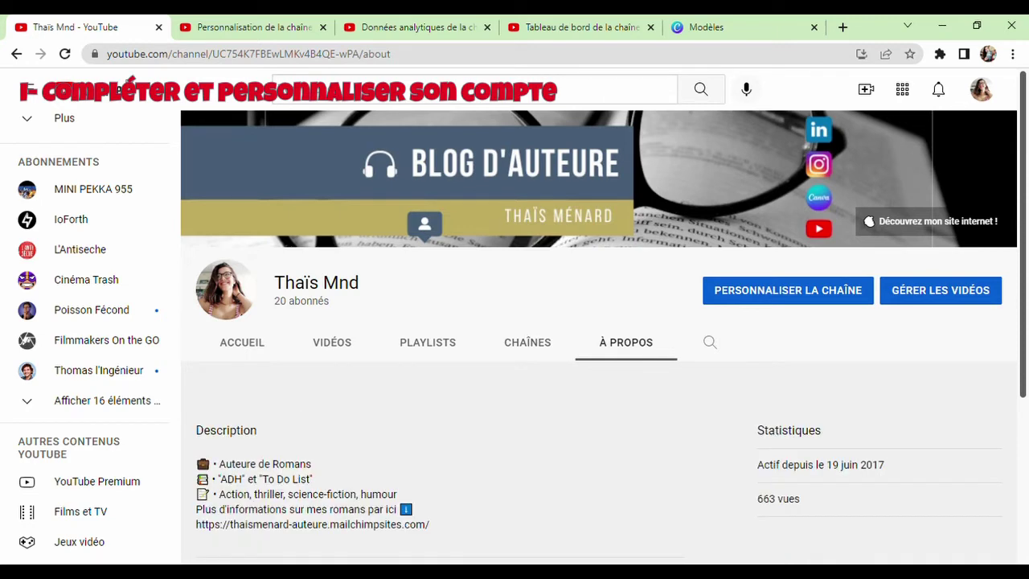
{"action": "scroll", "coordinate": [598, 337], "scroll_direction": "down", "scroll_amount": 1}
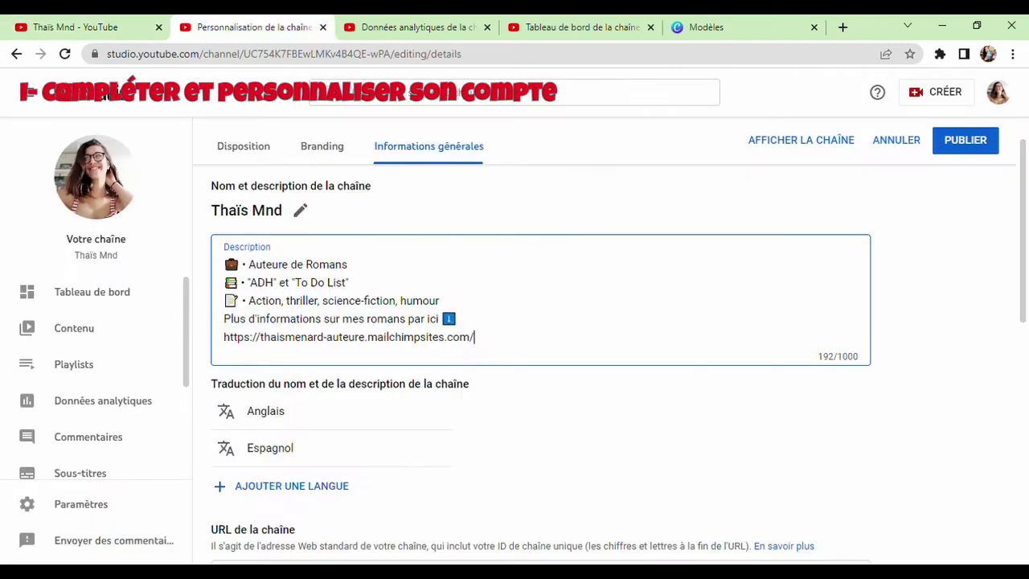
- Return to the Informations générales settings and review the description's lines down to the website address
{"action": "mouse_move", "coordinate": [474, 337]}
{"action": "left_mouse_down"}
{"action": "mouse_move", "coordinate": [319, 265]}
{"action": "mouse_move", "coordinate": [349, 265]}
{"action": "mouse_move", "coordinate": [460, 319]}
{"action": "mouse_move", "coordinate": [349, 264]}
{"action": "mouse_move", "coordinate": [350, 283]}
{"action": "mouse_move", "coordinate": [474, 338]}
{"action": "left_mouse_up"}
{"action": "left_click", "coordinate": [349, 264]}
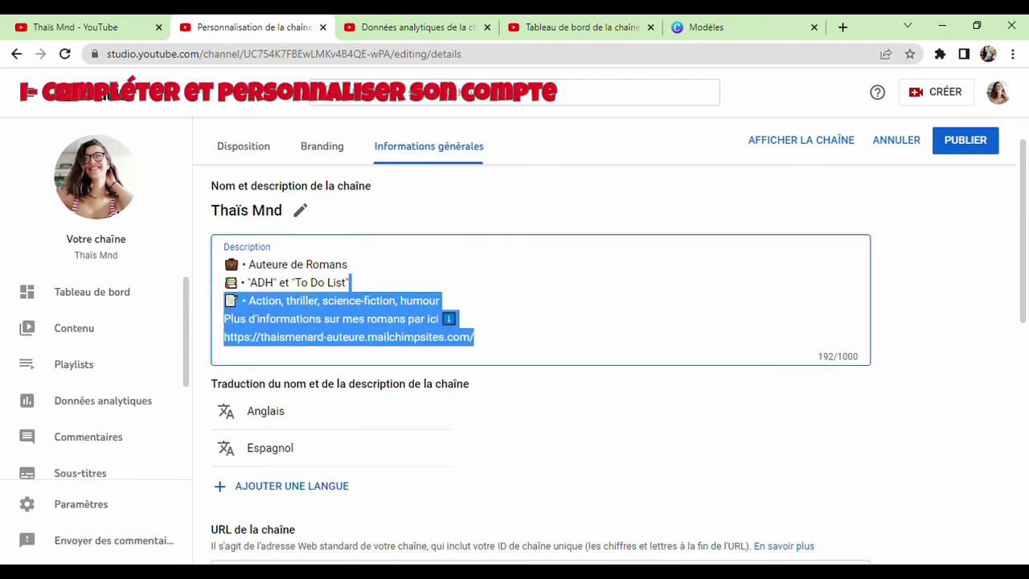
{"action": "left_click", "coordinate": [474, 337]}
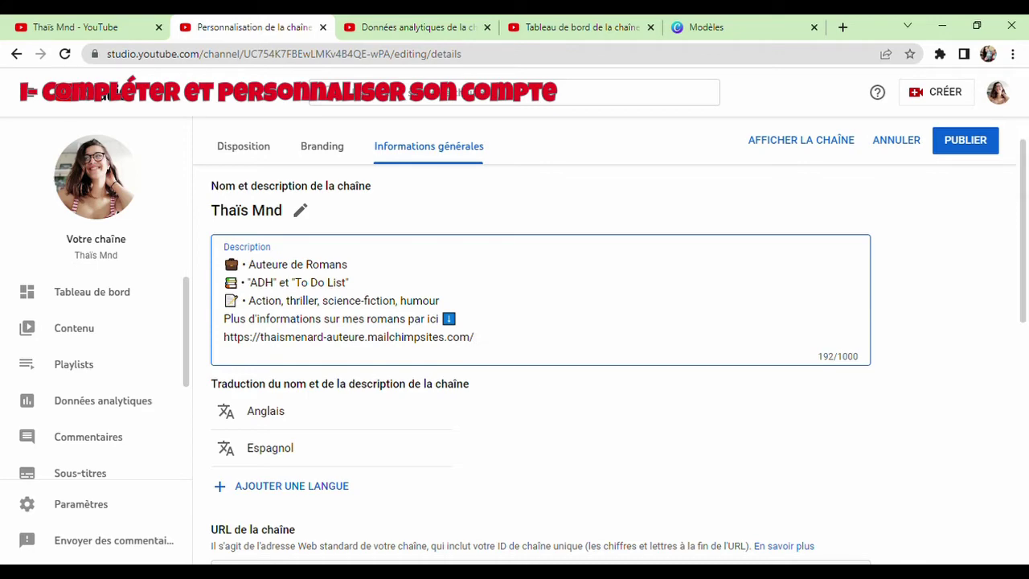
- Examine the Liens section, including the title and URL of the "Découvrez mon site internet !" link
{"action": "scroll", "coordinate": [539, 361], "scroll_direction": "down", "scroll_amount": 2}
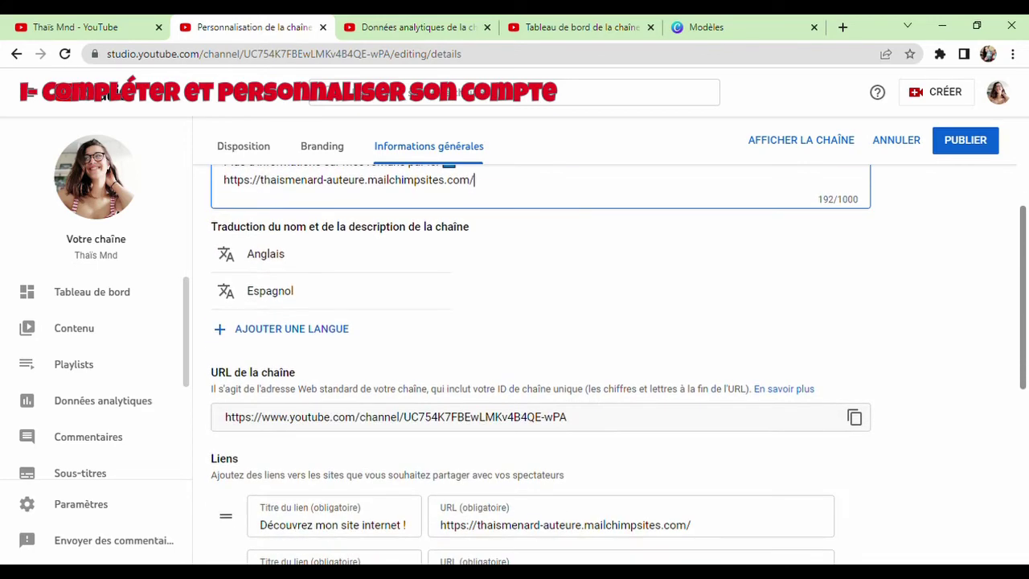
{"action": "scroll", "coordinate": [539, 361], "scroll_direction": "down", "scroll_amount": 2}
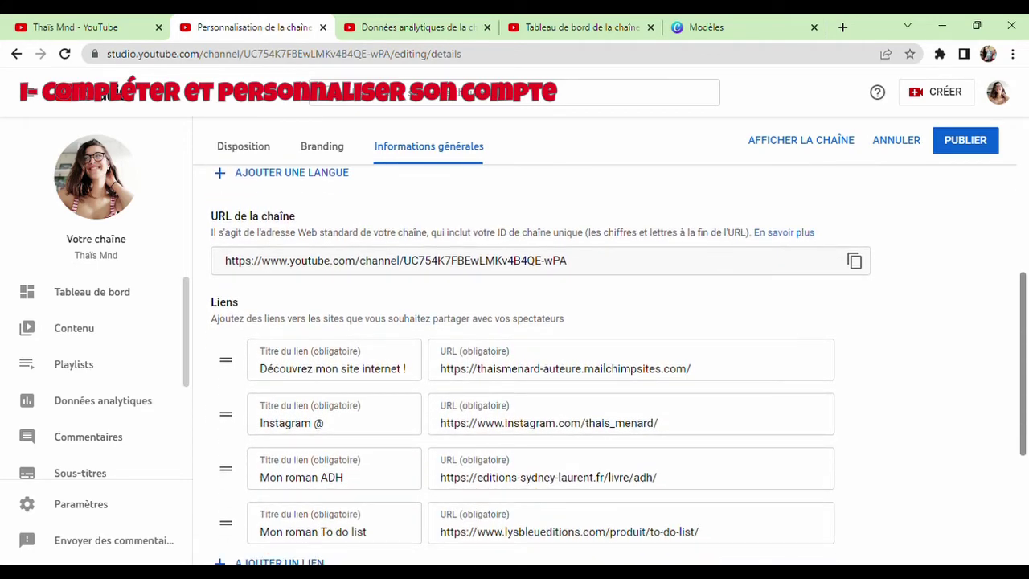
{"action": "scroll", "coordinate": [539, 362], "scroll_direction": "down", "scroll_amount": 1}
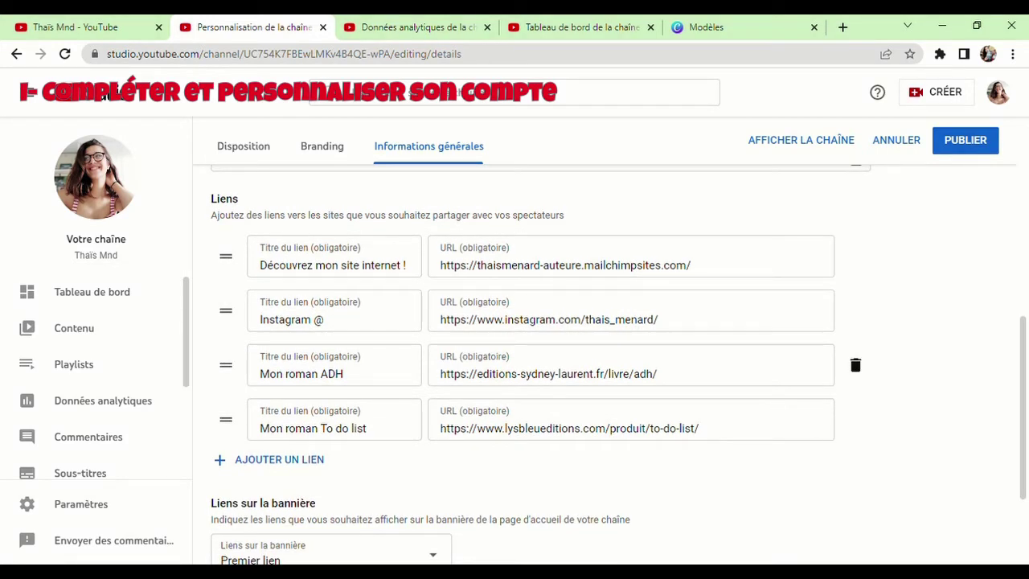
{"action": "left_click_drag", "start_coordinate": [240, 198], "coordinate": [210, 199]}
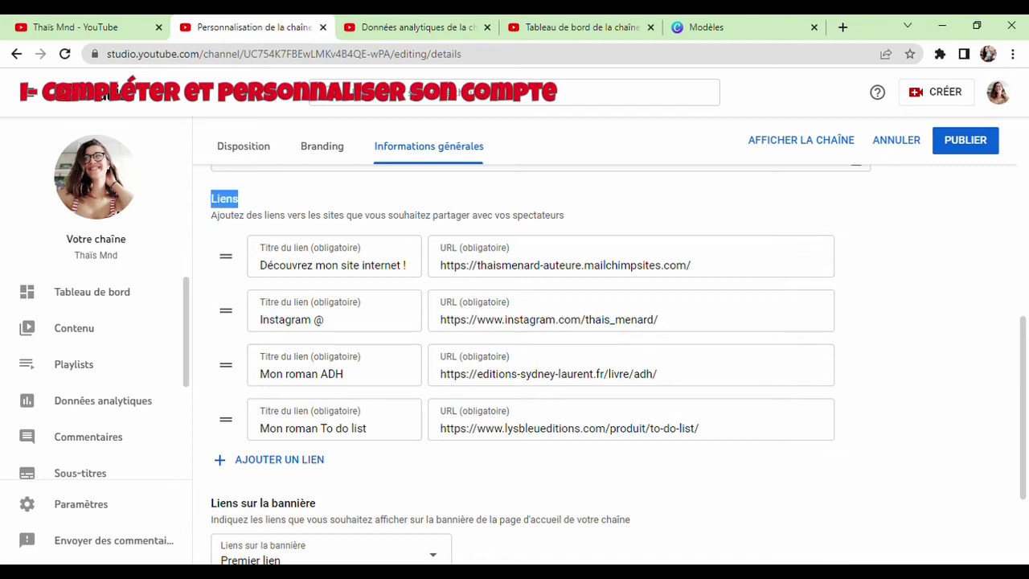
{"action": "left_click", "coordinate": [215, 199]}
{"action": "left_click_drag", "start_coordinate": [301, 266], "coordinate": [374, 265]}
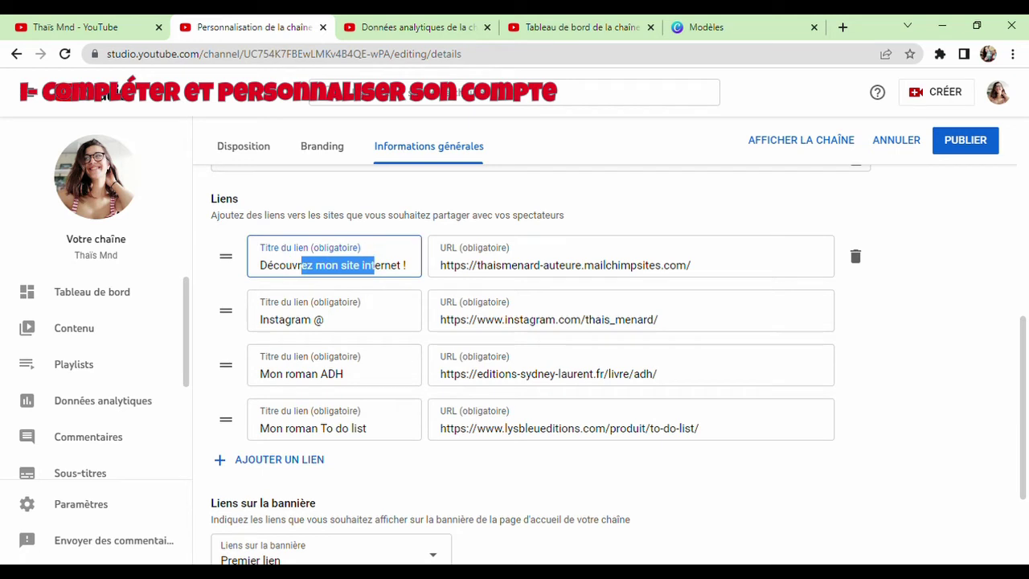
{"action": "left_click", "coordinate": [374, 266]}
{"action": "left_click", "coordinate": [477, 265]}
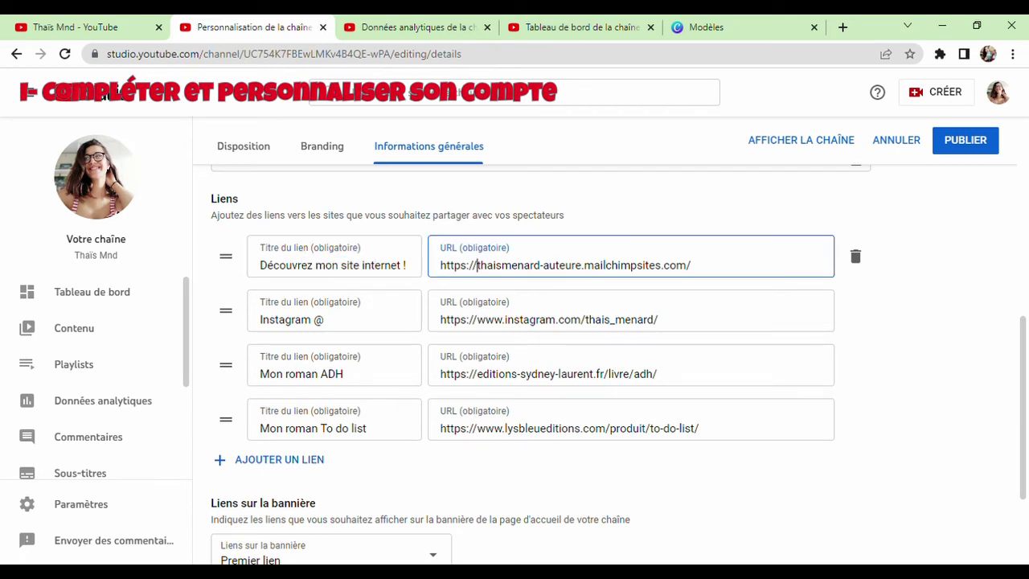
- Review the titles and URLs of the Instagram, "Mon roman ADH" and "Mon roman To do list" links and their order
{"action": "mouse_move", "coordinate": [291, 320]}
{"action": "left_mouse_down"}
{"action": "mouse_move", "coordinate": [313, 320]}
{"action": "mouse_move", "coordinate": [286, 323]}
{"action": "left_mouse_up"}
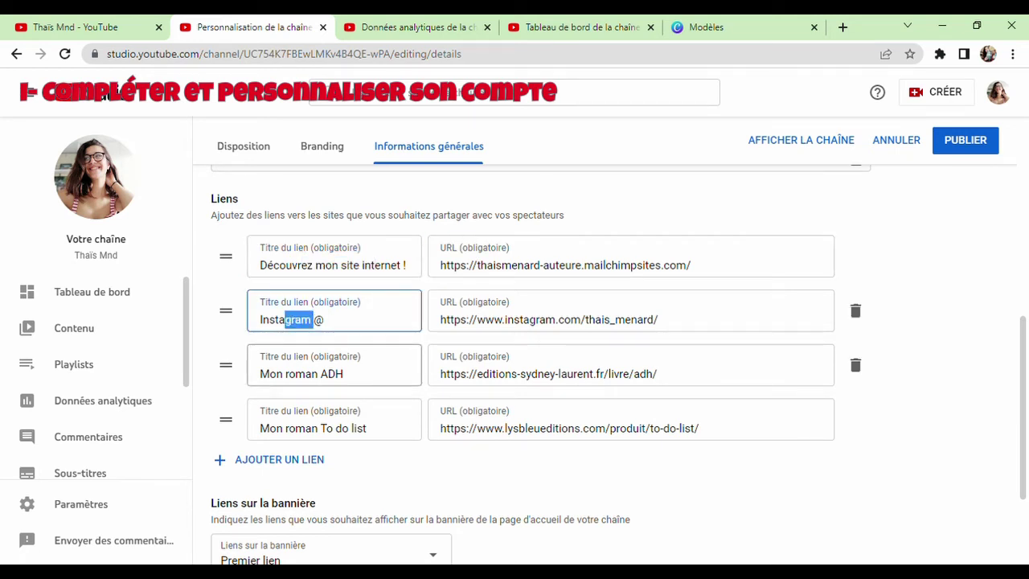
{"action": "left_click_drag", "start_coordinate": [344, 374], "coordinate": [326, 374]}
{"action": "left_click_drag", "start_coordinate": [367, 427], "coordinate": [296, 428]}
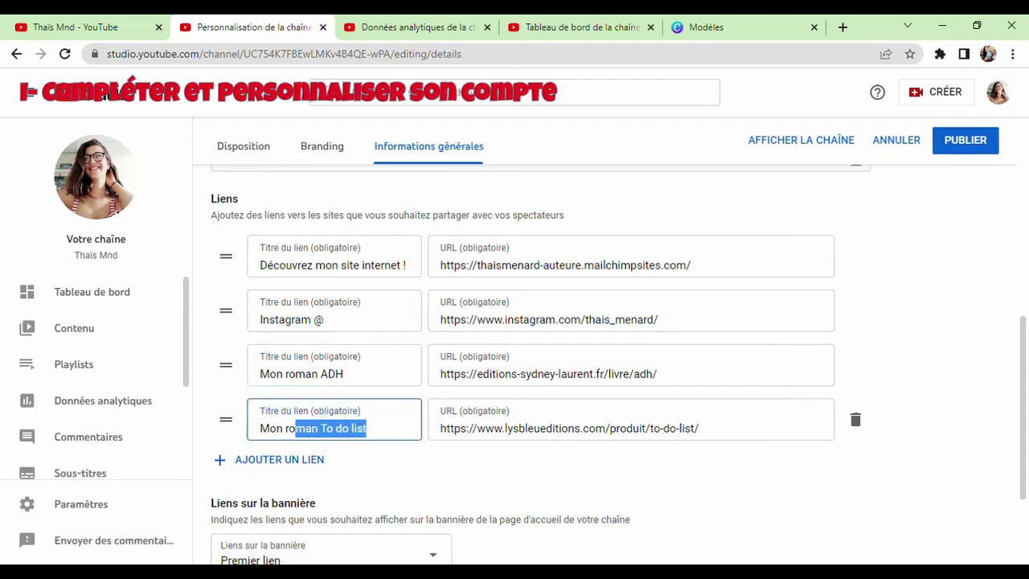
{"action": "left_click", "coordinate": [286, 427]}
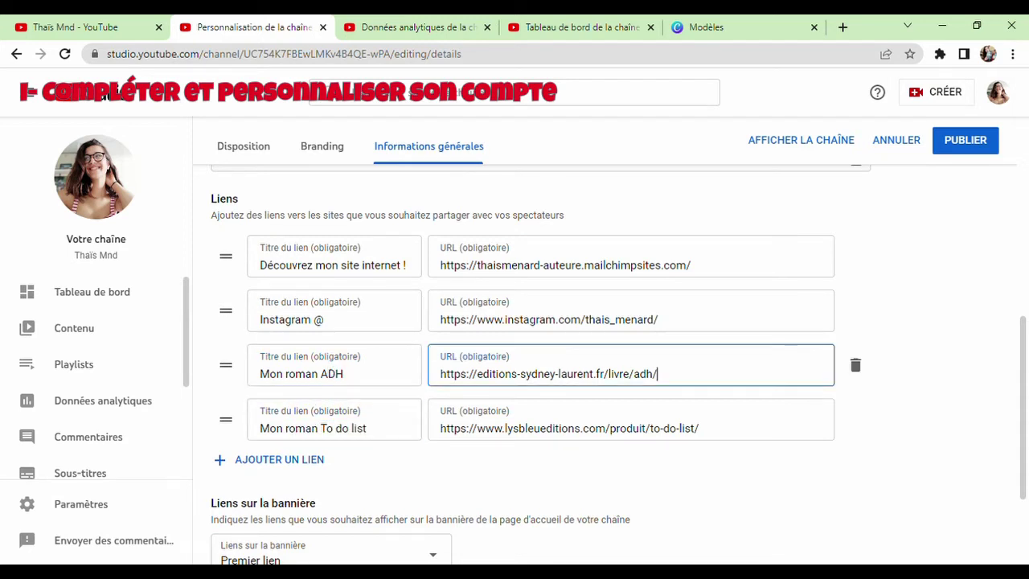
{"action": "left_click", "coordinate": [555, 265]}
{"action": "left_click", "coordinate": [261, 356]}
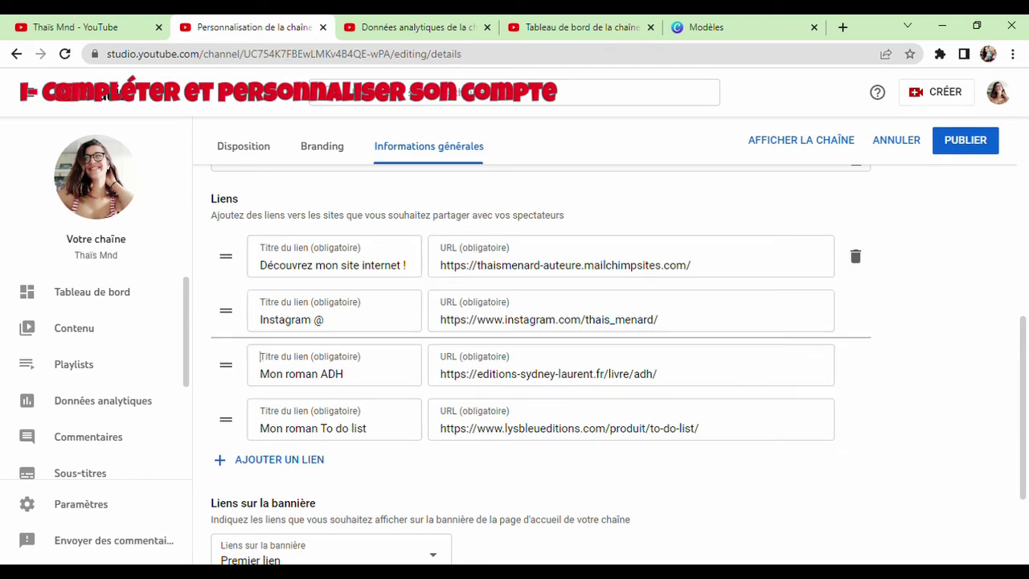
- View the description and the links in the À propos section of the public channel page
{"action": "left_click", "coordinate": [76, 27]}
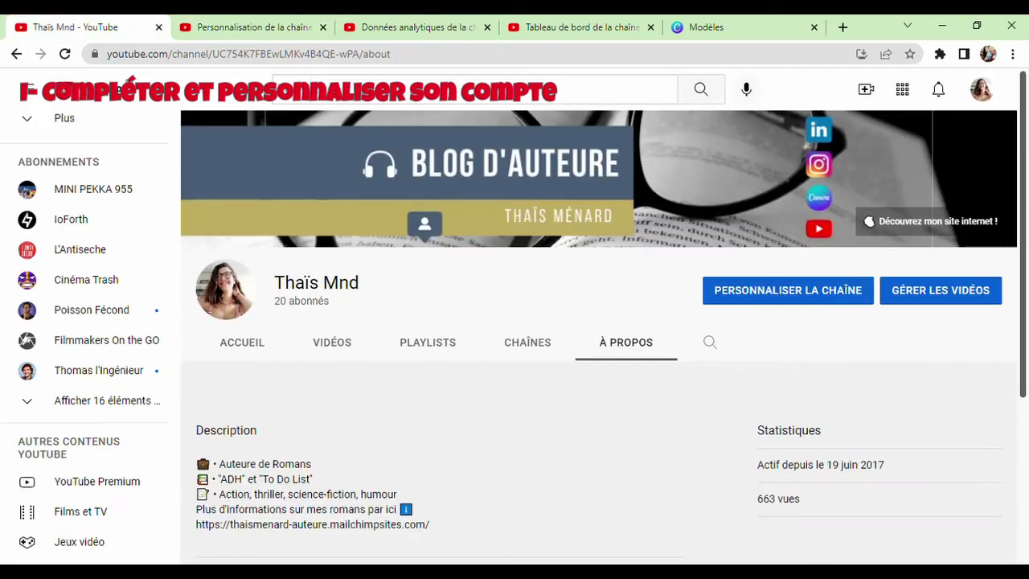
{"action": "scroll", "coordinate": [118, 90], "scroll_direction": "down", "scroll_amount": 3}
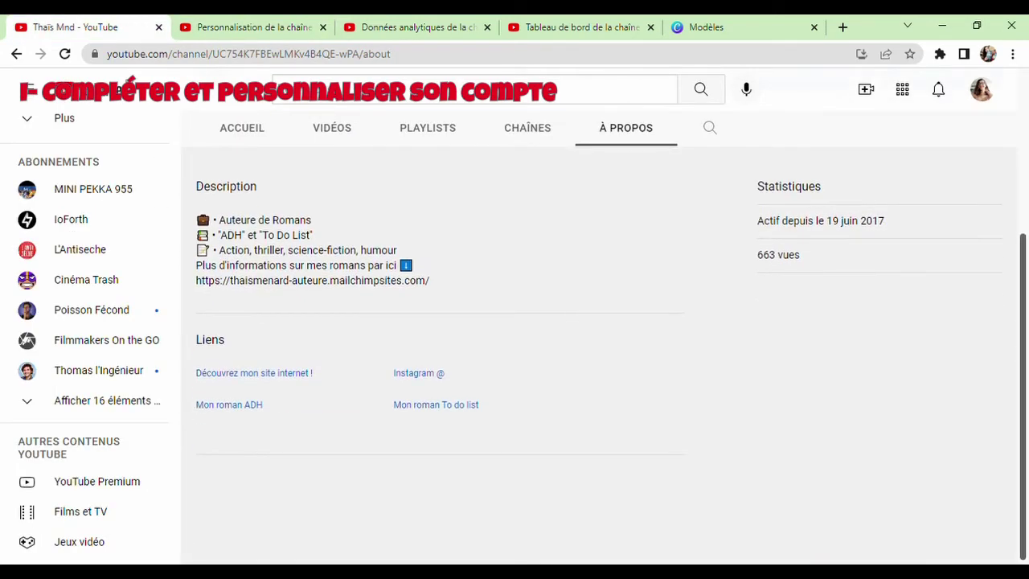
{"action": "left_click_drag", "start_coordinate": [196, 339], "coordinate": [392, 427]}
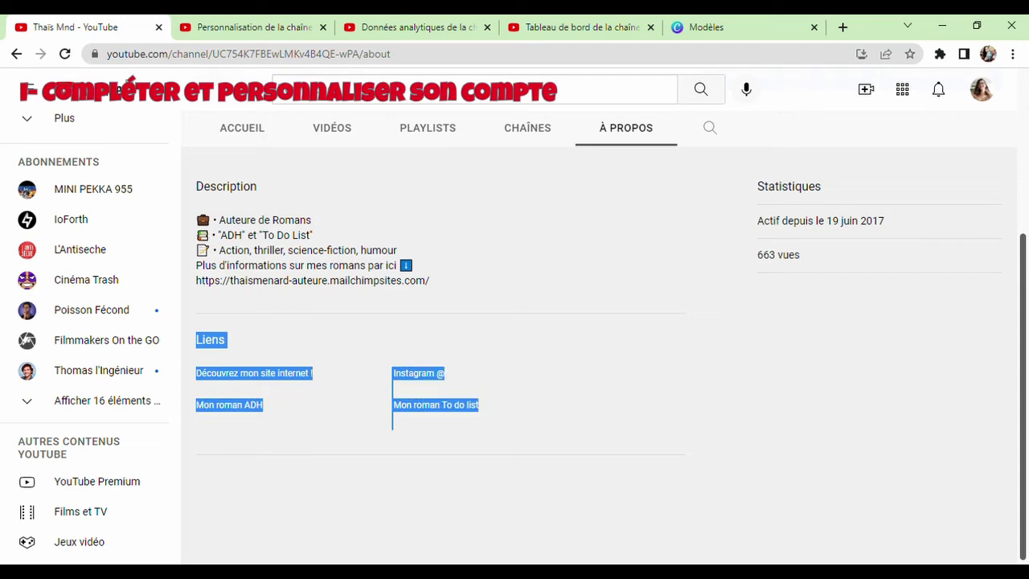
{"action": "left_click", "coordinate": [482, 427]}
{"action": "left_click_drag", "start_coordinate": [196, 186], "coordinate": [480, 426]}
{"action": "left_click", "coordinate": [483, 427]}
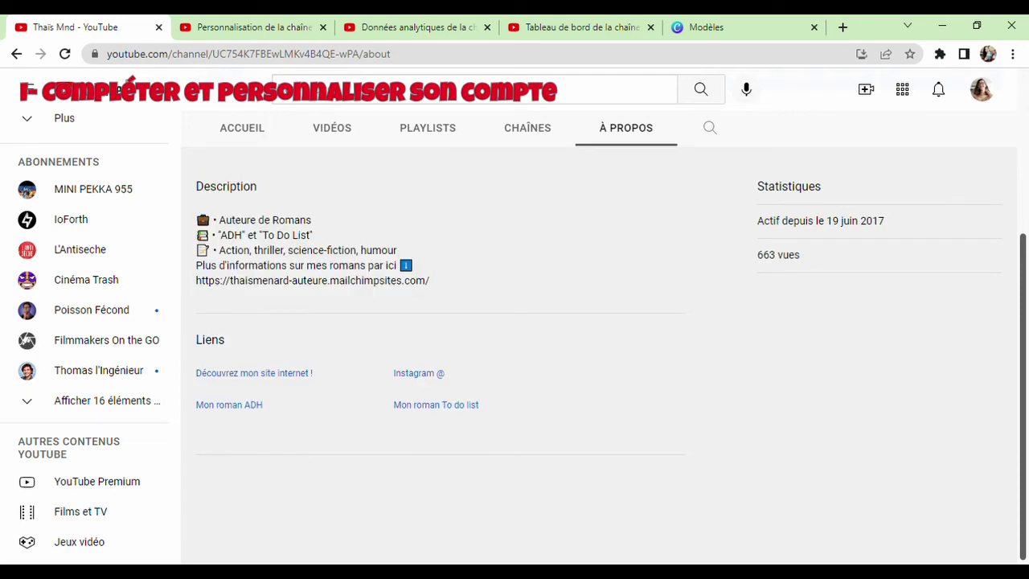
- Examine the "Liens sur la bannière" setting in the customization page, and view the banner on the public channel's Accueil page
{"action": "left_click", "coordinate": [253, 27]}
{"action": "scroll", "coordinate": [514, 364], "scroll_direction": "down", "scroll_amount": 1}
{"action": "left_click_drag", "start_coordinate": [316, 360], "coordinate": [210, 359]}
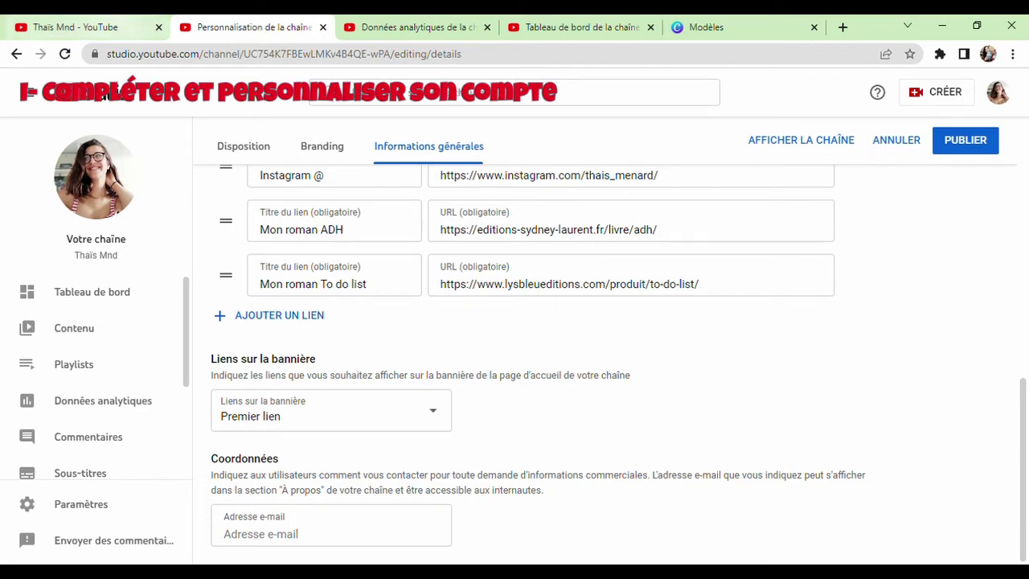
{"action": "left_click", "coordinate": [80, 26]}
{"action": "left_click", "coordinate": [242, 128]}
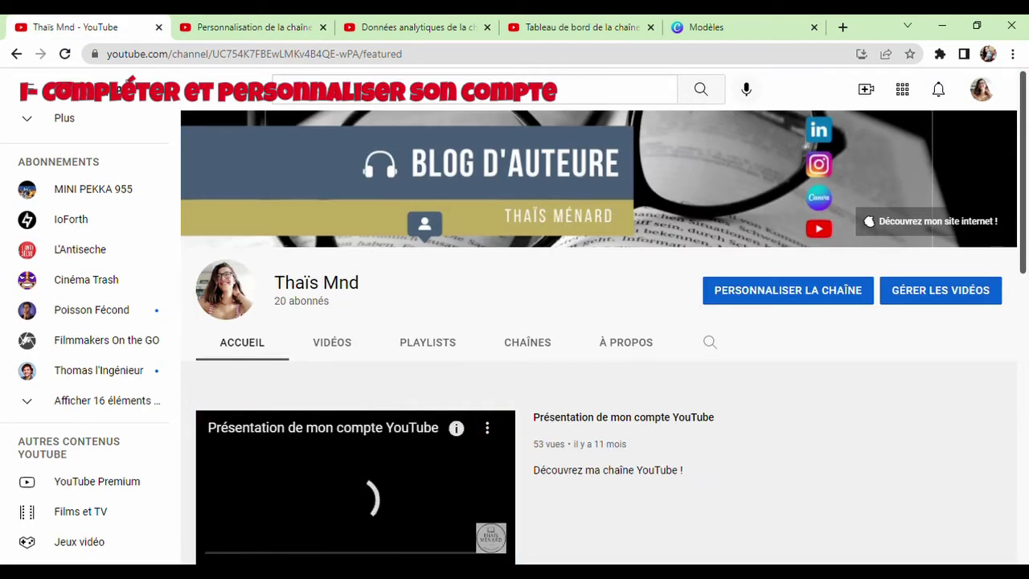
- Look through the banner link options and set the channel banner to show the first two links ("2 premiers liens")
{"action": "scroll", "coordinate": [598, 338], "scroll_direction": "down", "scroll_amount": 1}
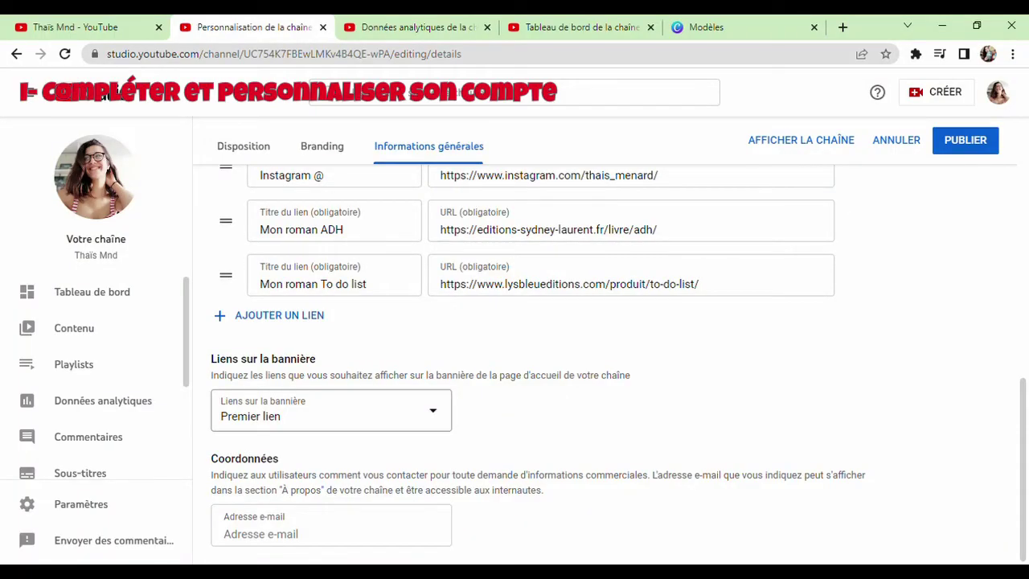
{"action": "left_click", "coordinate": [394, 410]}
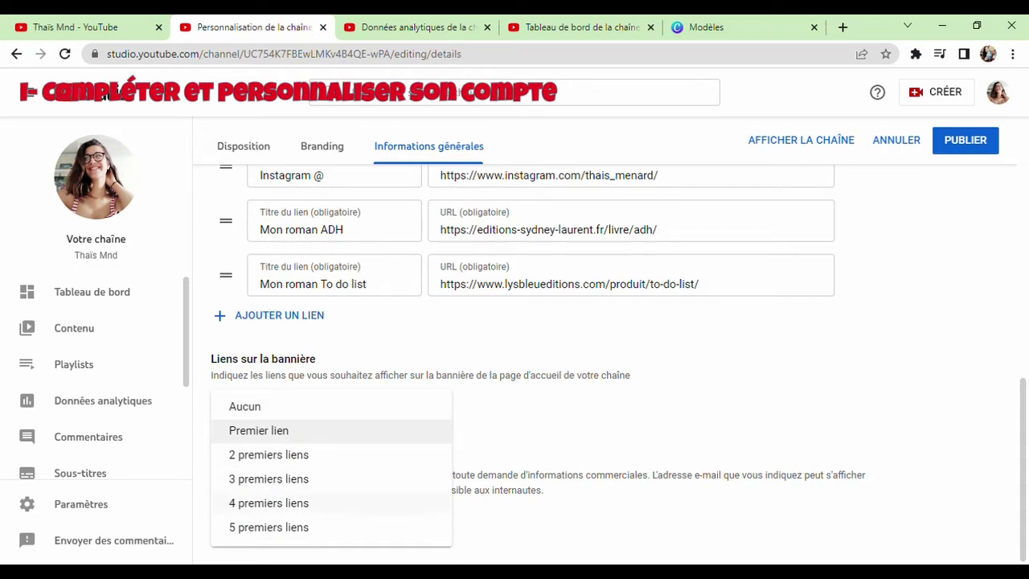
{"action": "left_click", "coordinate": [1022, 470]}
{"action": "mouse_move", "coordinate": [1023, 470]}
{"action": "left_mouse_down"}
{"action": "mouse_move", "coordinate": [1022, 404]}
{"action": "mouse_move", "coordinate": [1022, 472]}
{"action": "left_mouse_up"}
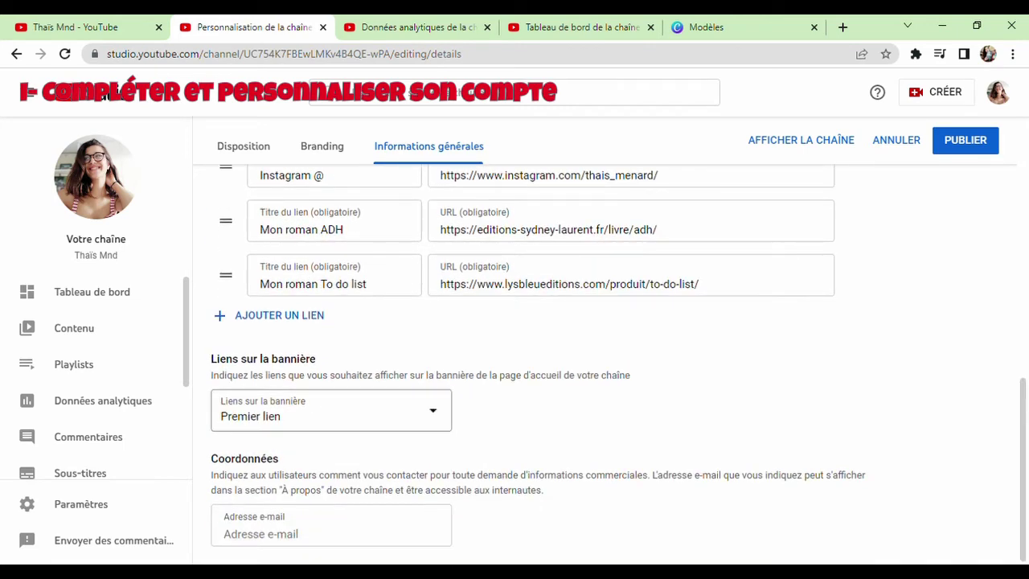
{"action": "left_click", "coordinate": [332, 411]}
{"action": "left_click", "coordinate": [269, 454]}
- Examine the Coordonnées section, including its explanation and the contact e-mail field
{"action": "left_click", "coordinate": [331, 531]}
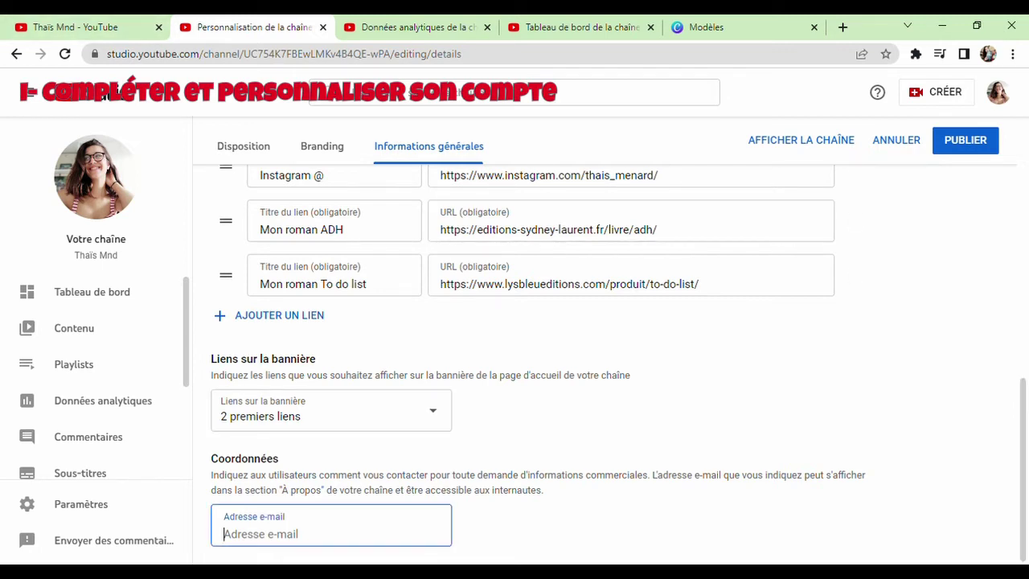
{"action": "left_click_drag", "start_coordinate": [545, 490], "coordinate": [211, 458]}
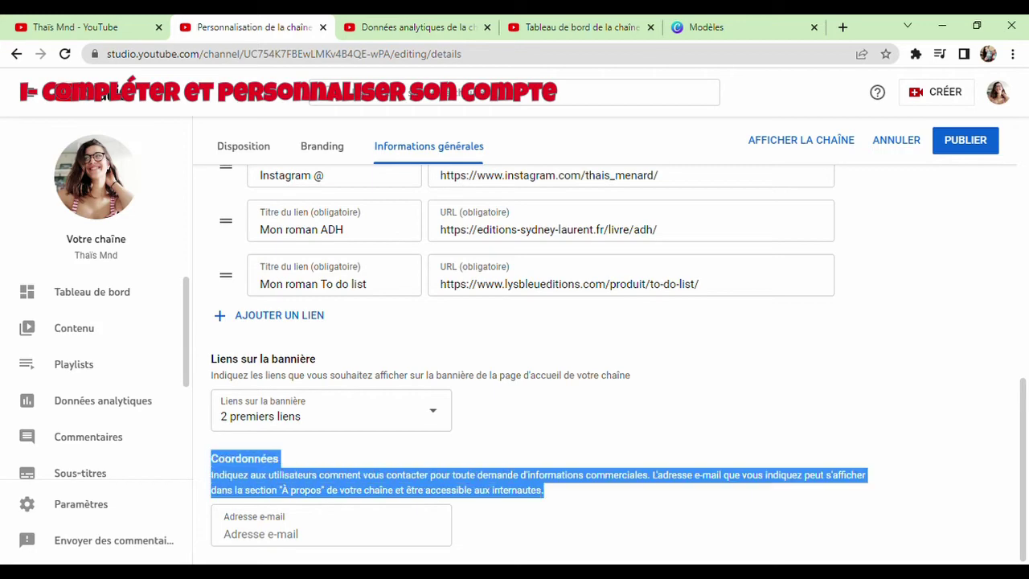
{"action": "left_click", "coordinate": [482, 460]}
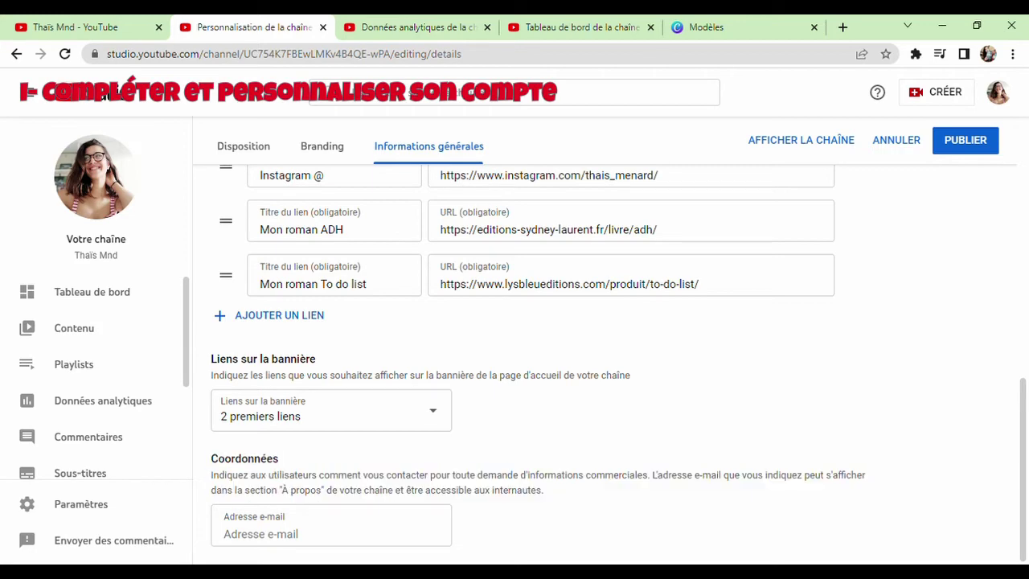
- Discard the unpublished changes to the channel's general information
{"action": "scroll", "coordinate": [531, 353], "scroll_direction": "up", "scroll_amount": 10}
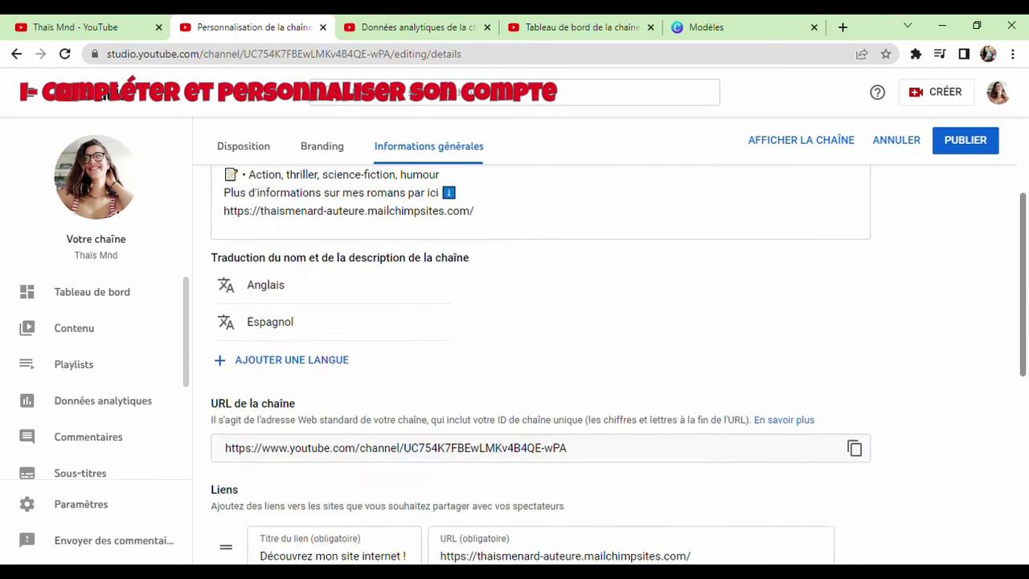
{"action": "left_click", "coordinate": [896, 182]}
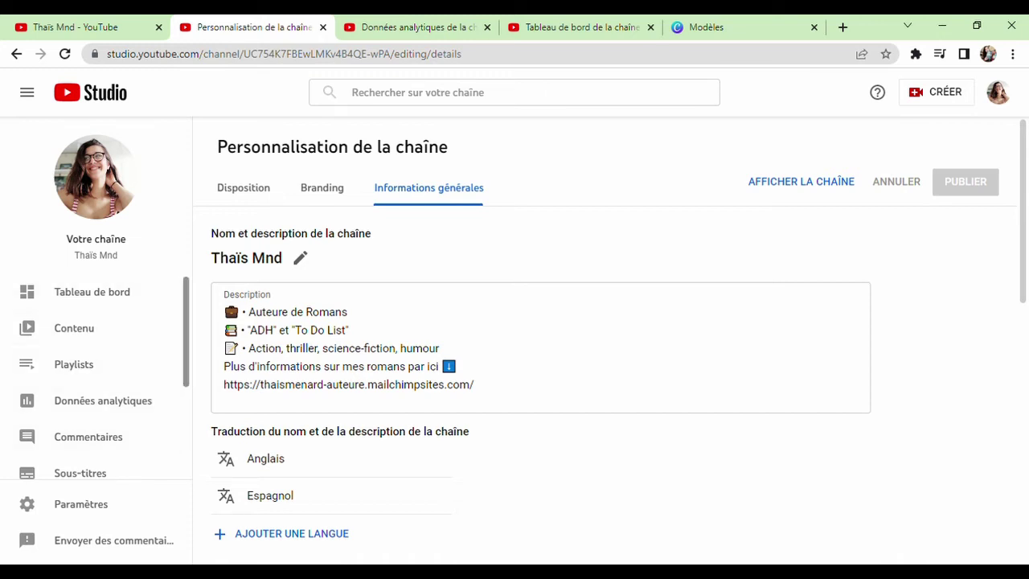
{"action": "scroll", "coordinate": [97, 378], "scroll_direction": "down", "scroll_amount": 2}
{"action": "scroll", "coordinate": [96, 378], "scroll_direction": "up", "scroll_amount": 2}
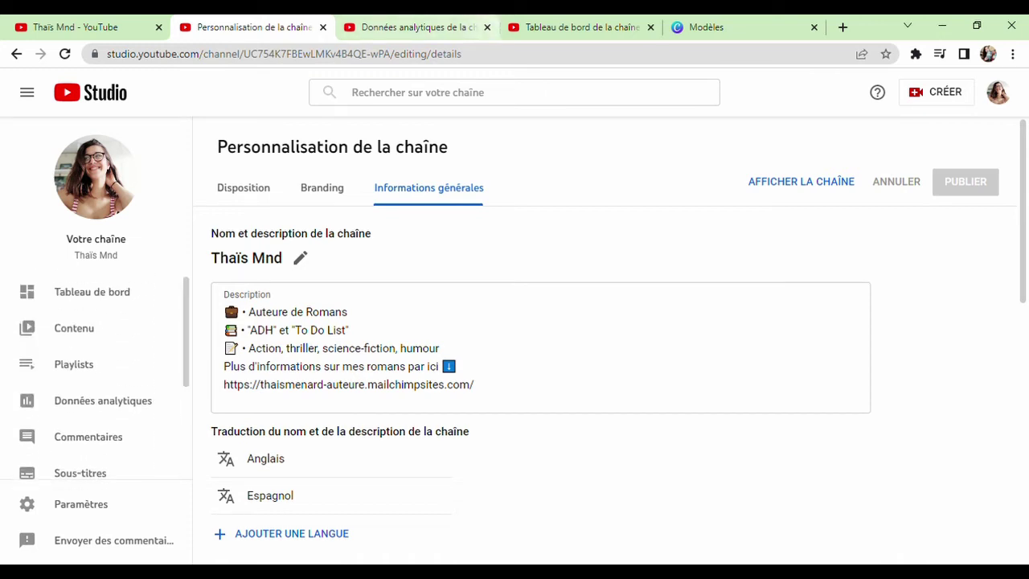
- Close the browser page with the channel analytics and go to the channel dashboard
{"action": "left_click", "coordinate": [486, 26]}
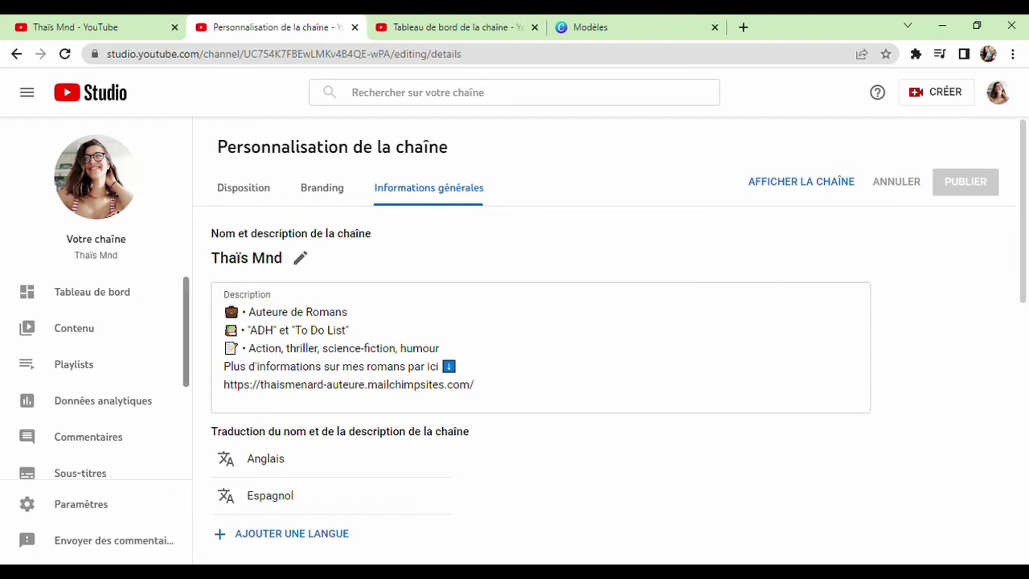
{"action": "scroll", "coordinate": [96, 378], "scroll_direction": "down", "scroll_amount": 2}
{"action": "scroll", "coordinate": [97, 378], "scroll_direction": "up", "scroll_amount": 2}
{"action": "scroll", "coordinate": [96, 377], "scroll_direction": "down", "scroll_amount": 3}
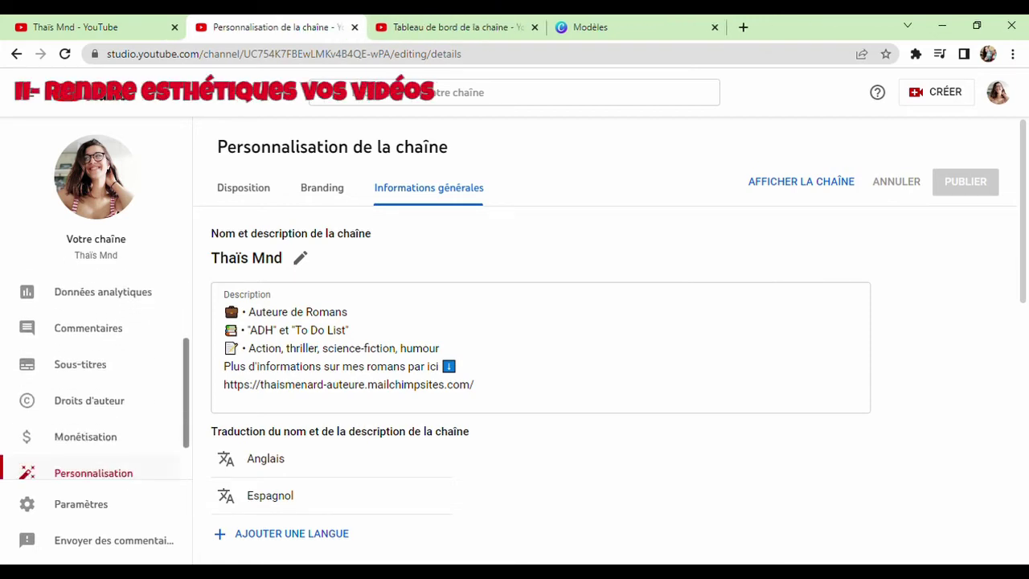
{"action": "scroll", "coordinate": [96, 378], "scroll_direction": "down", "scroll_amount": 1}
{"action": "scroll", "coordinate": [96, 322], "scroll_direction": "up", "scroll_amount": 3}
{"action": "left_click", "coordinate": [92, 292]}
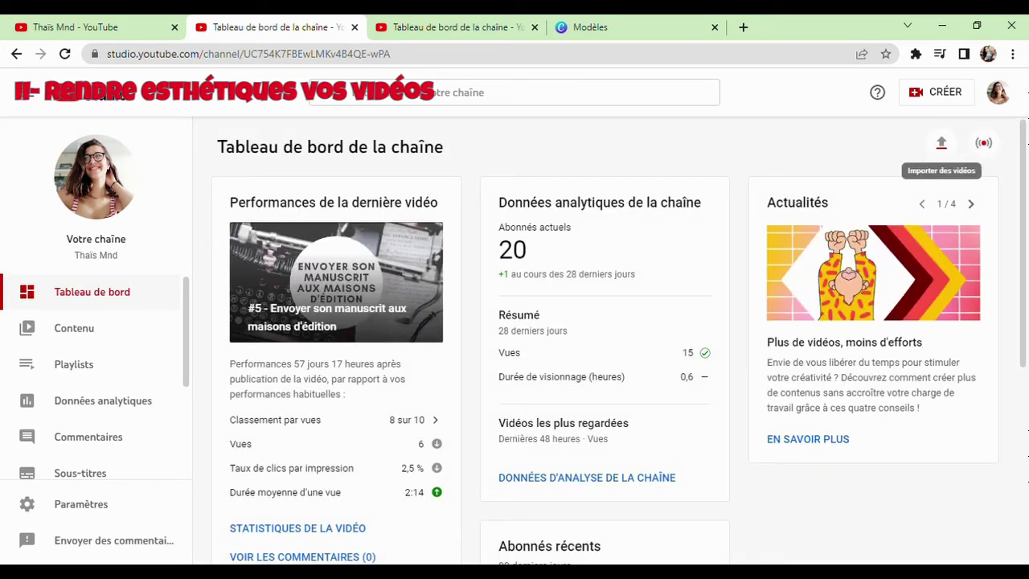
- Import the CV video file, shorten its title to "CV", enter the description "blablabla" and continue to the video elements
{"action": "left_click", "coordinate": [941, 143]}
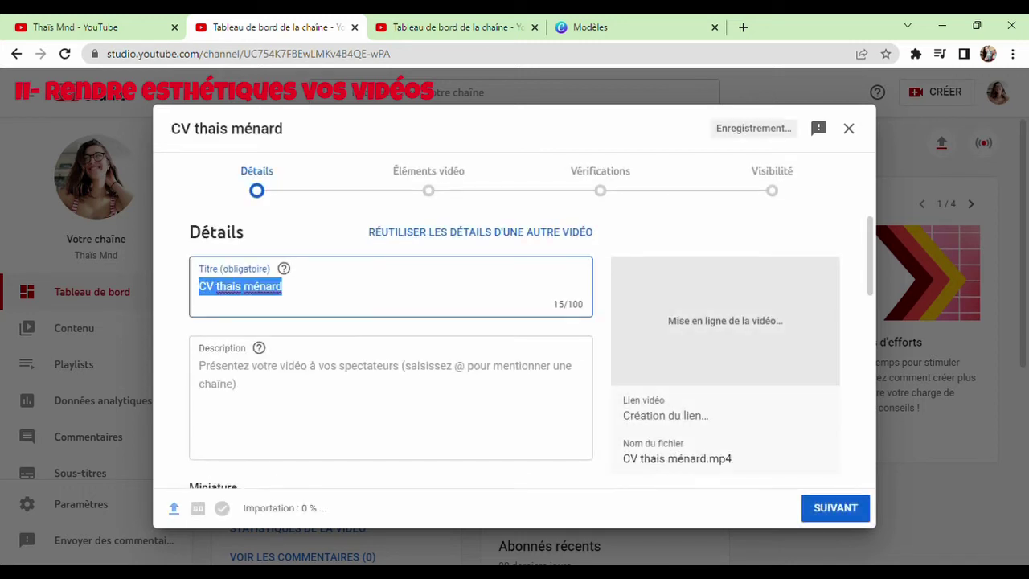
{"action": "left_click_drag", "start_coordinate": [291, 287], "coordinate": [217, 287]}
{"action": "key", "text": "BackSpace"}
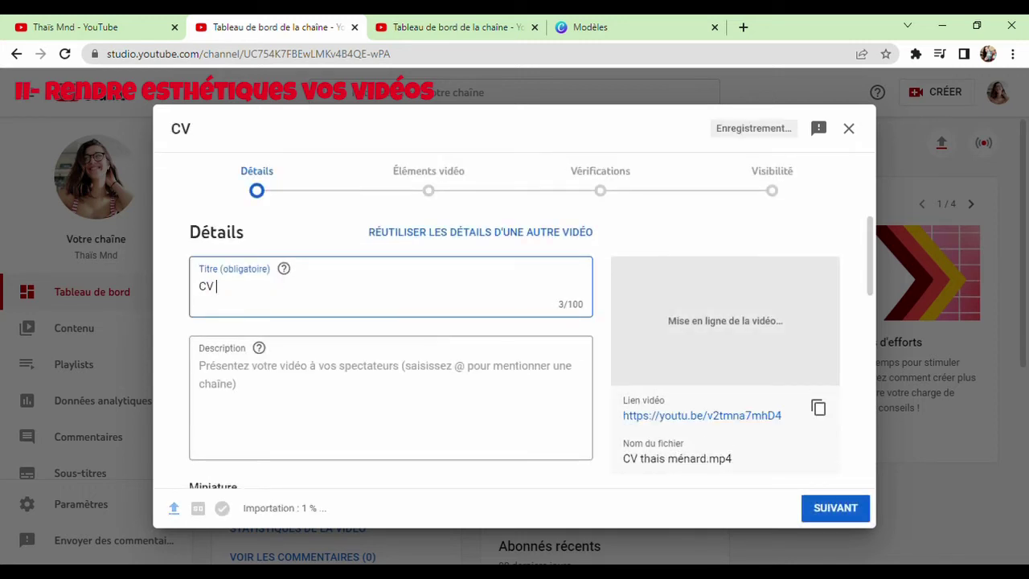
{"action": "left_click", "coordinate": [233, 376]}
{"action": "type", "text": "blablabla"}
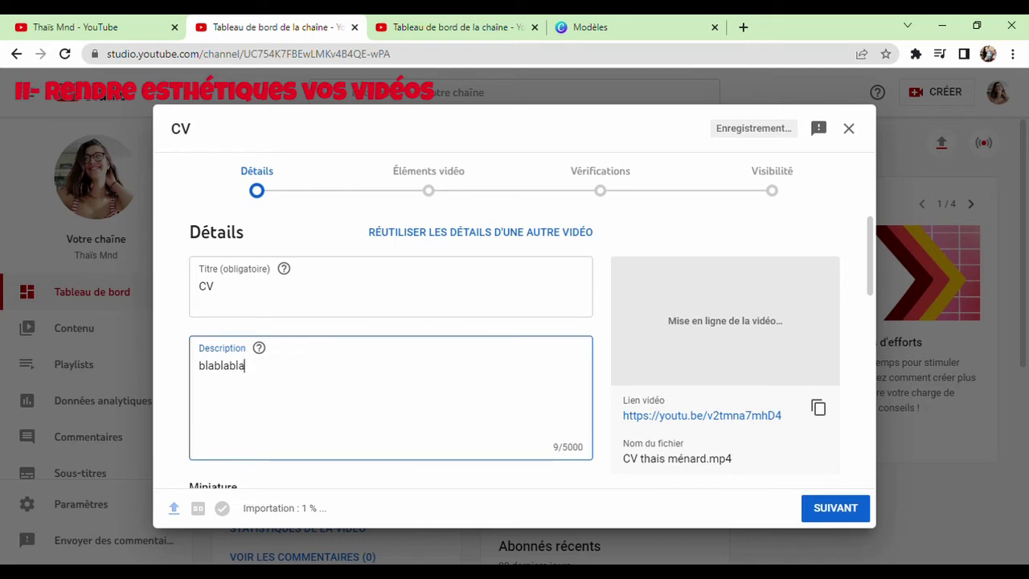
{"action": "left_click", "coordinate": [811, 508]}
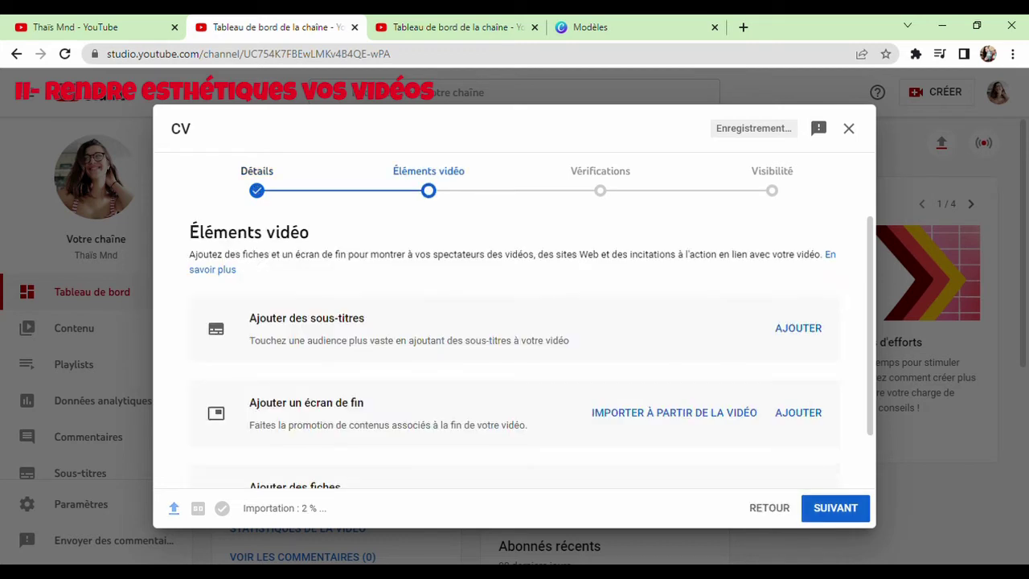
- Examine the options for adding subtitles, an end screen and cards to the video
{"action": "scroll", "coordinate": [514, 361], "scroll_direction": "down", "scroll_amount": 1}
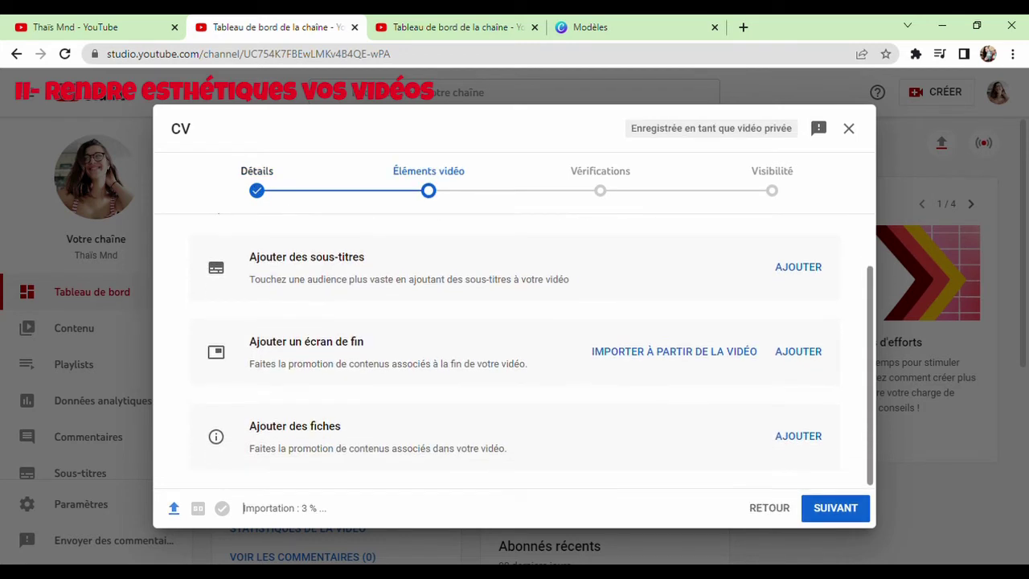
{"action": "scroll", "coordinate": [515, 362], "scroll_direction": "up", "scroll_amount": 1}
{"action": "scroll", "coordinate": [514, 361], "scroll_direction": "down", "scroll_amount": 1}
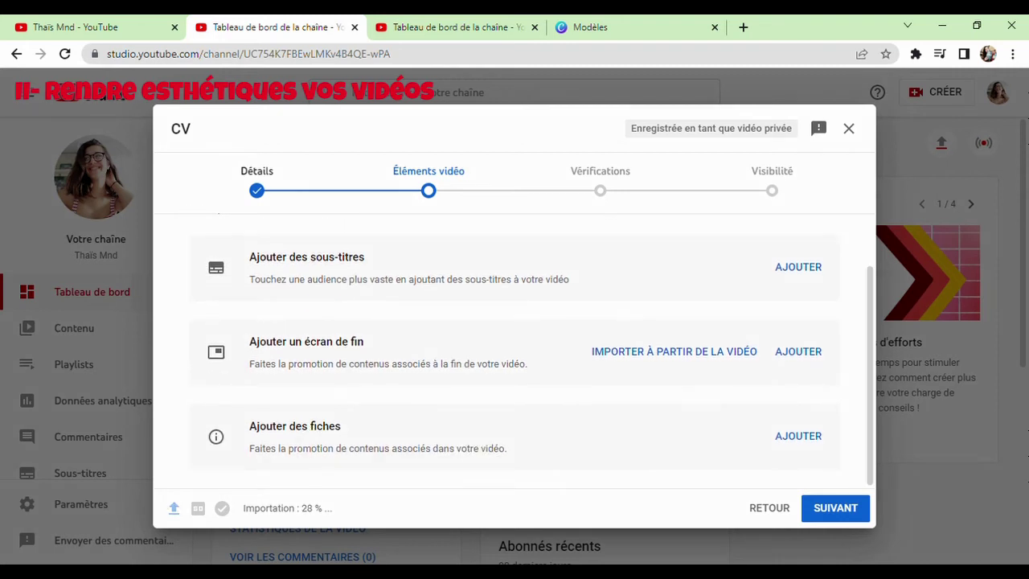
{"action": "left_click_drag", "start_coordinate": [249, 257], "coordinate": [365, 257]}
{"action": "left_click_drag", "start_coordinate": [249, 341], "coordinate": [364, 342]}
{"action": "left_click_drag", "start_coordinate": [249, 426], "coordinate": [340, 426]}
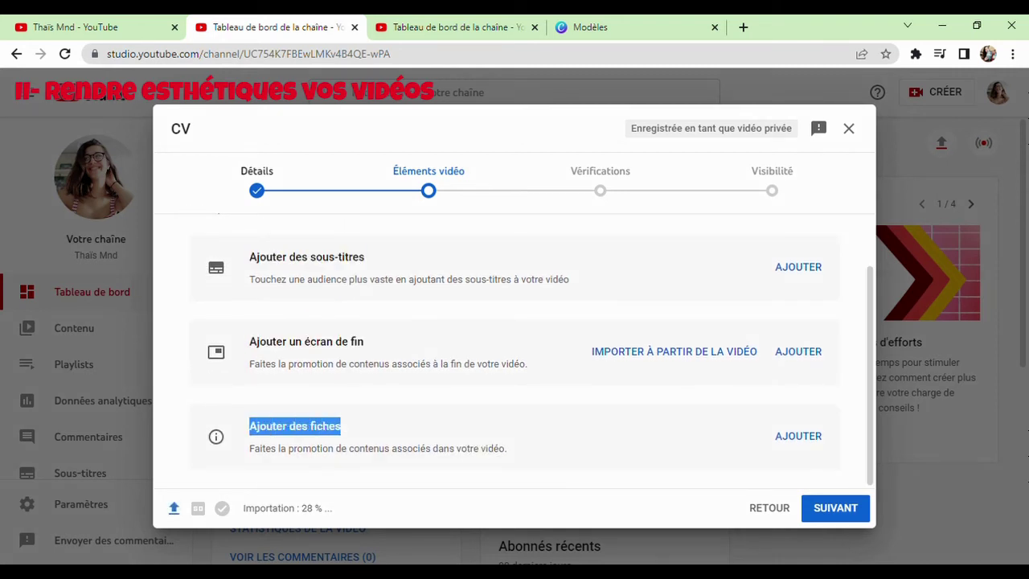
{"action": "left_click", "coordinate": [354, 428]}
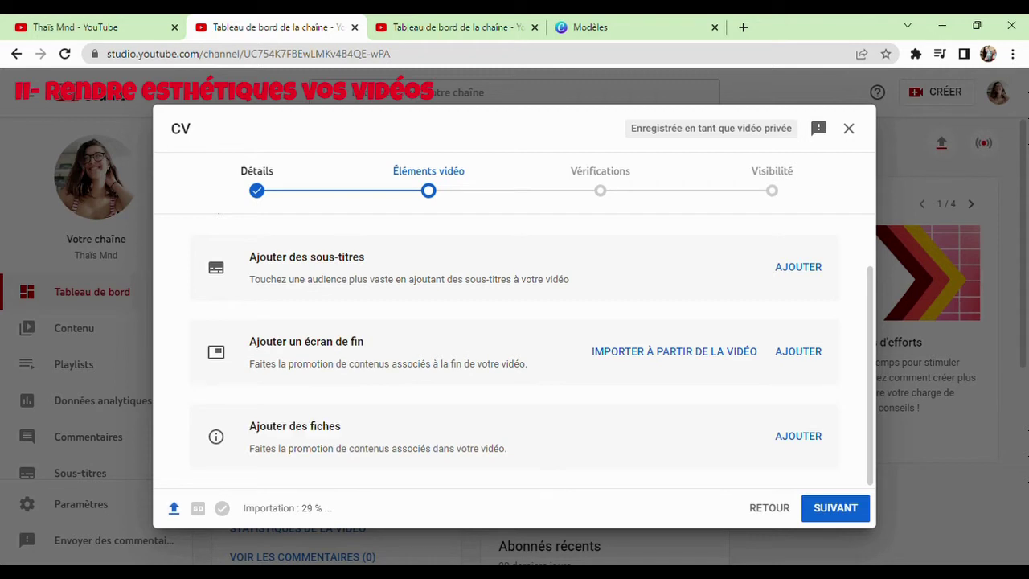
{"action": "left_click_drag", "start_coordinate": [527, 363], "coordinate": [336, 342]}
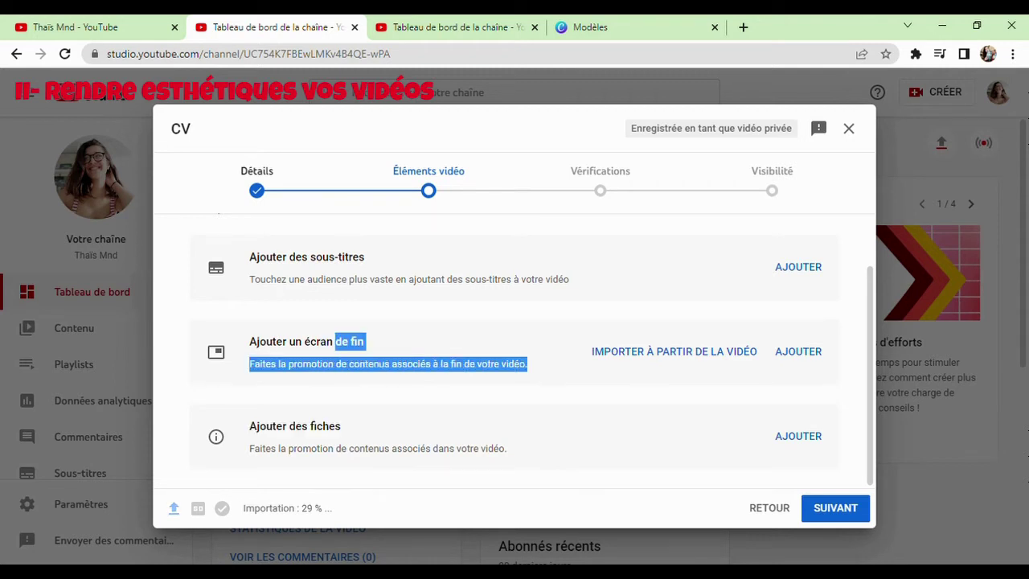
{"action": "left_click", "coordinate": [336, 343]}
- Add an end screen from the "1 vidéo, 1 élément S'abonner" template and make both elements start at 1:41:07
{"action": "left_click", "coordinate": [798, 351]}
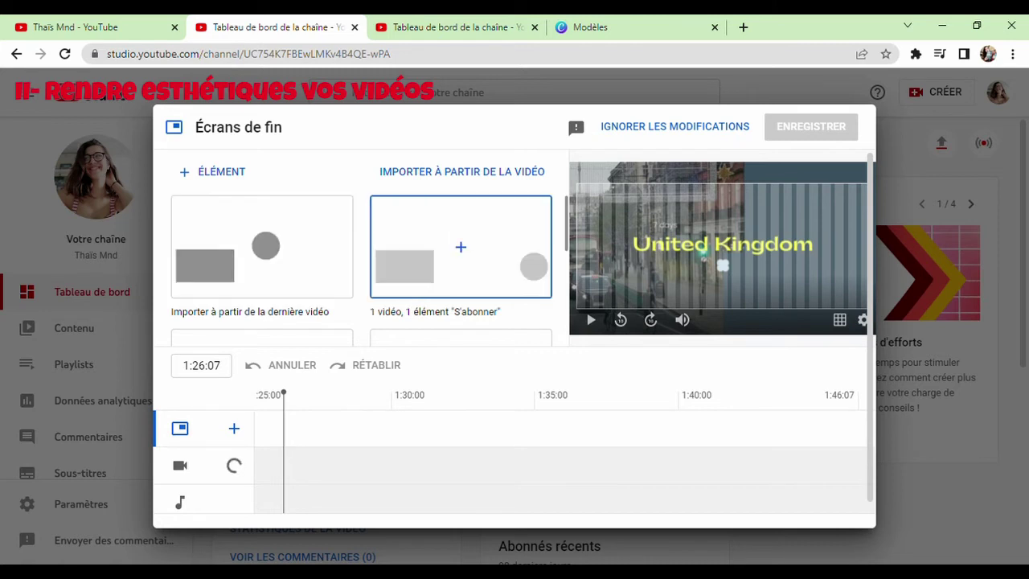
{"action": "left_click", "coordinate": [460, 246]}
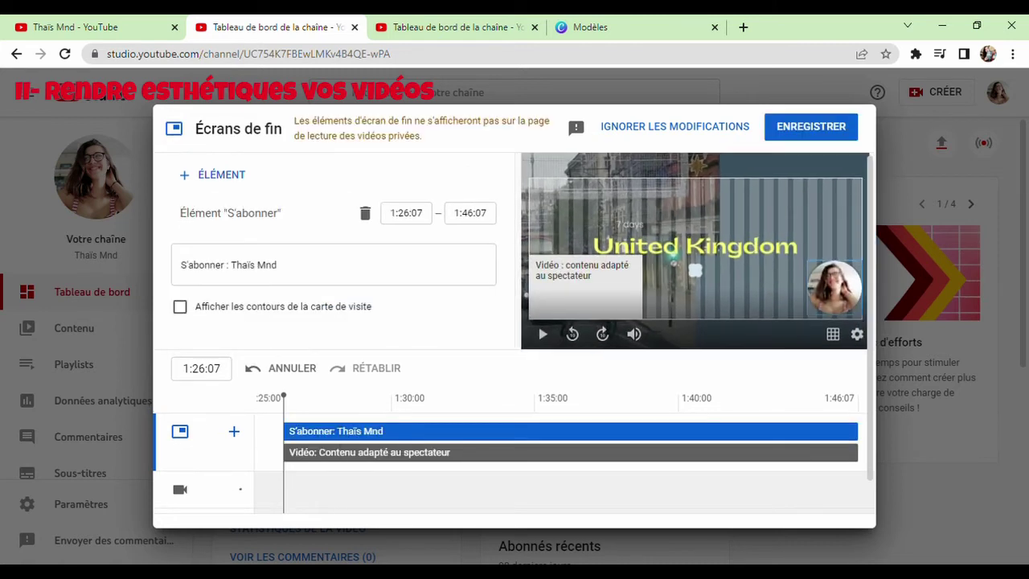
{"action": "left_click_drag", "start_coordinate": [285, 432], "coordinate": [715, 432]}
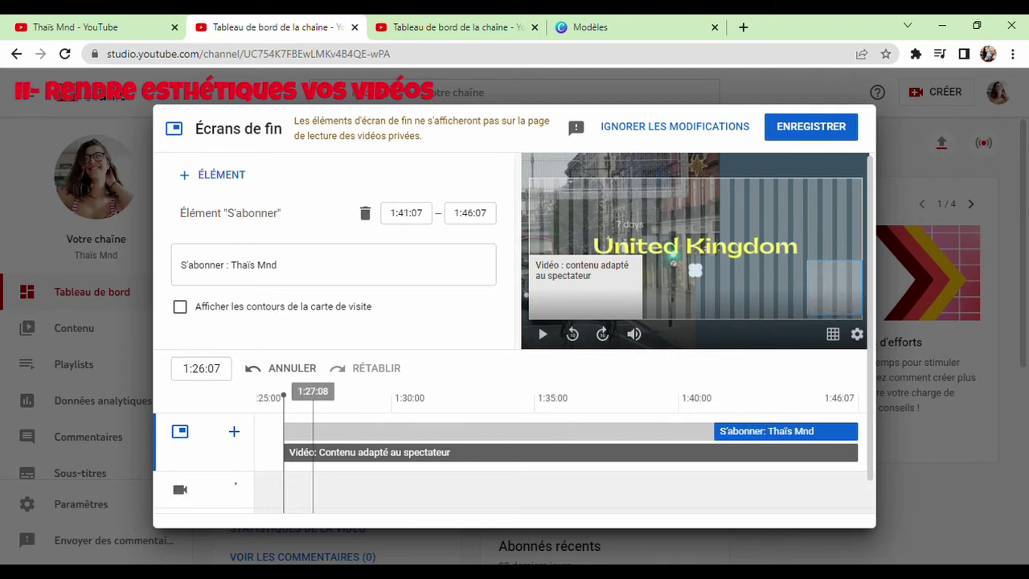
{"action": "left_click_drag", "start_coordinate": [285, 452], "coordinate": [714, 451]}
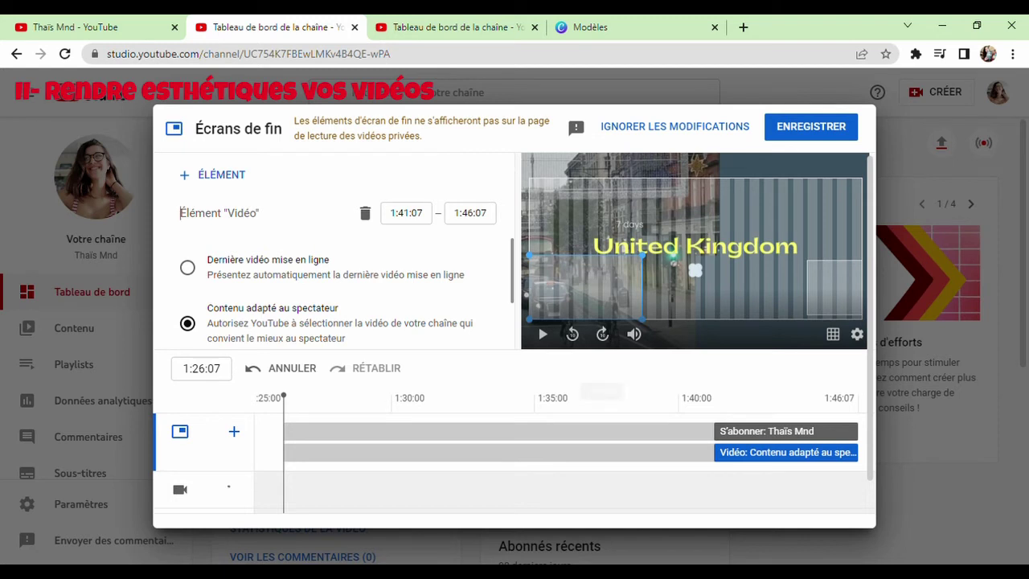
- Reposition the end screen's video element nearer the middle of the frame and place the subscribe element just beside it
{"action": "left_click_drag", "start_coordinate": [834, 287], "coordinate": [820, 258]}
{"action": "left_click_drag", "start_coordinate": [586, 287], "coordinate": [619, 254]}
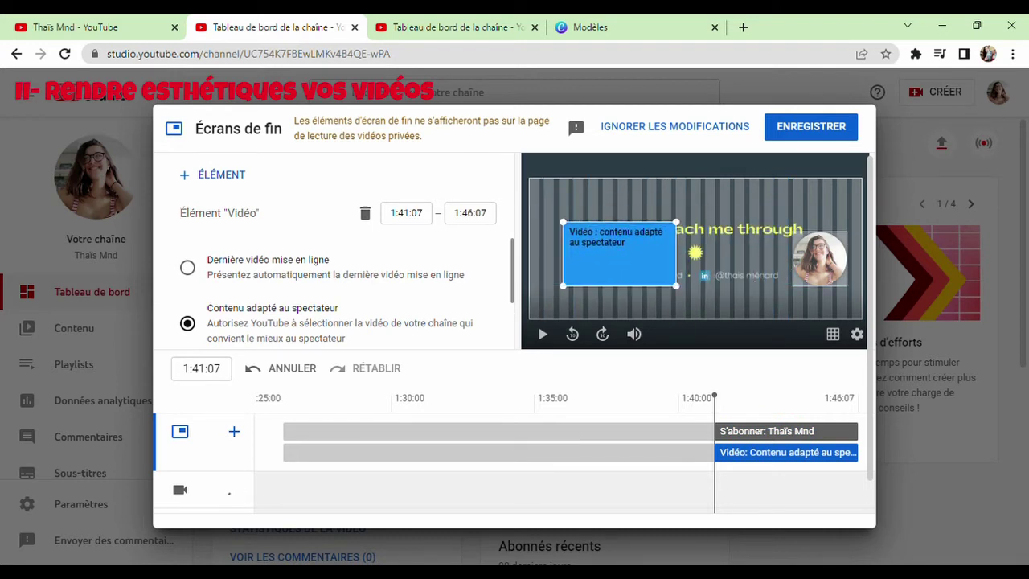
{"action": "left_click_drag", "start_coordinate": [820, 259], "coordinate": [731, 250]}
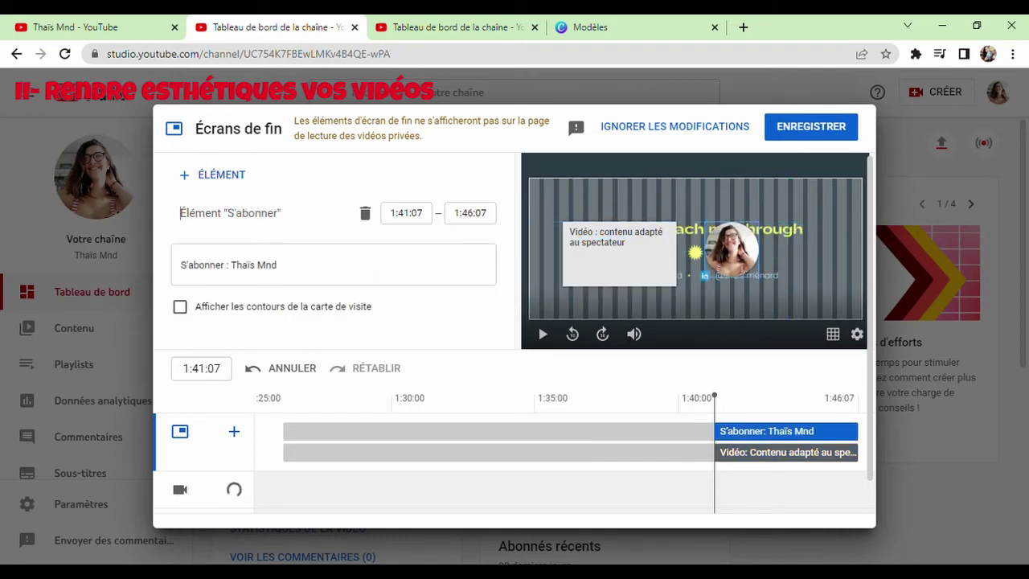
- Review the content choices for the end screen's video element and set it to "Dernière vidéo mise en ligne"
{"action": "left_click", "coordinate": [619, 254]}
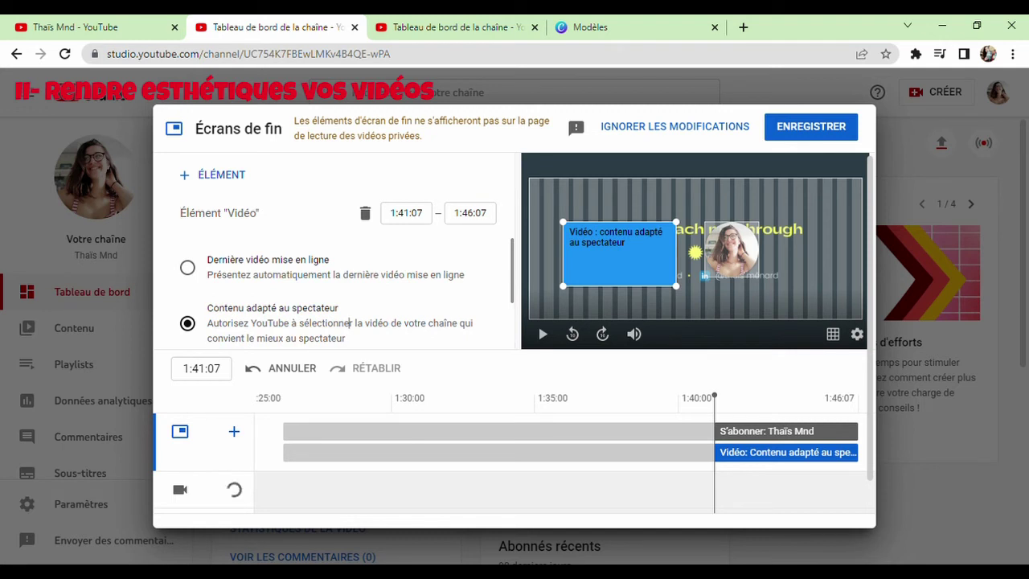
{"action": "scroll", "coordinate": [349, 321], "scroll_direction": "down", "scroll_amount": 1}
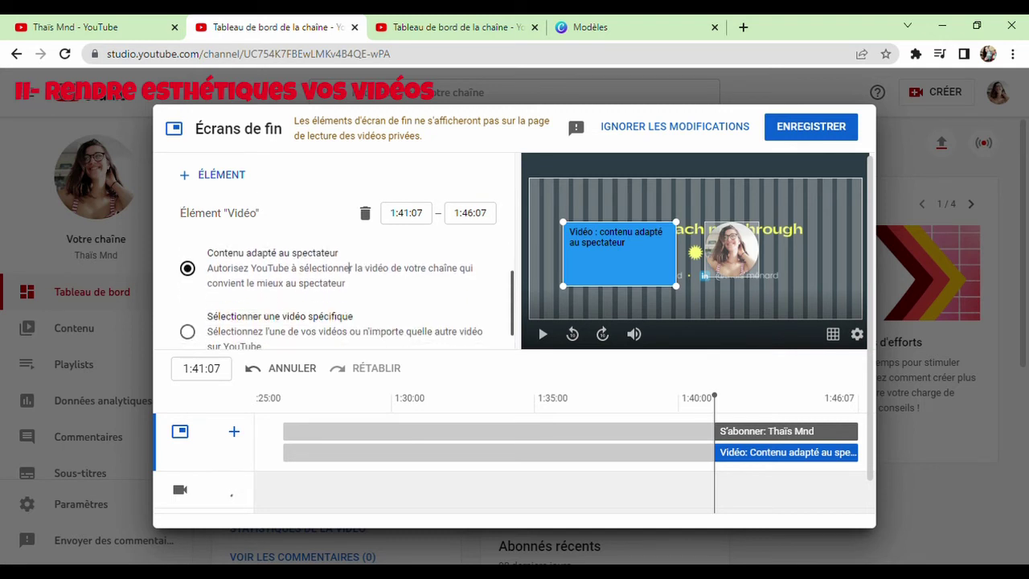
{"action": "scroll", "coordinate": [349, 321], "scroll_direction": "up", "scroll_amount": 1}
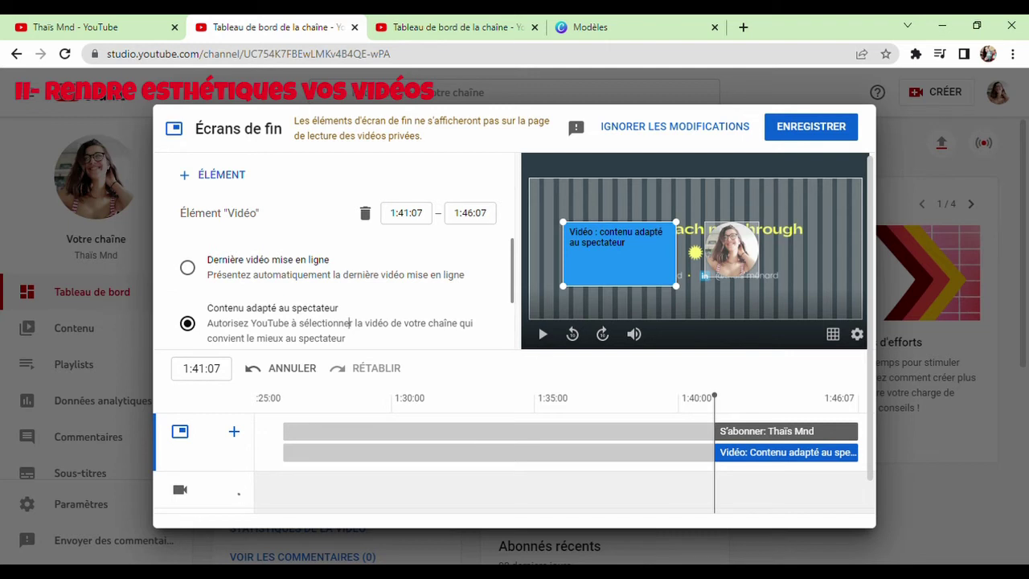
{"action": "left_click", "coordinate": [238, 275]}
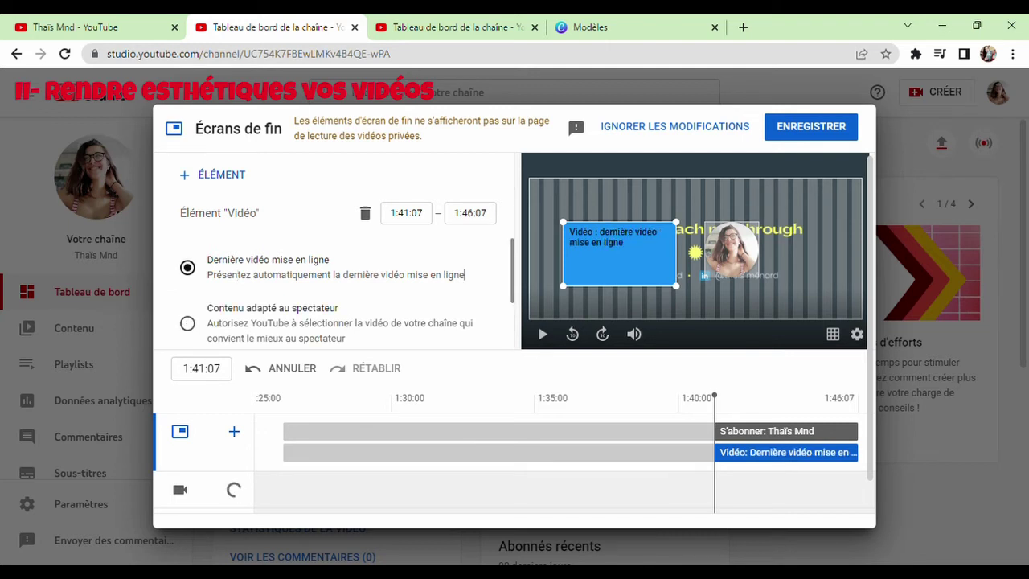
- Choose a specific video for the end screen's video element and browse the channel's own videos
{"action": "scroll", "coordinate": [464, 274], "scroll_direction": "down", "scroll_amount": 1}
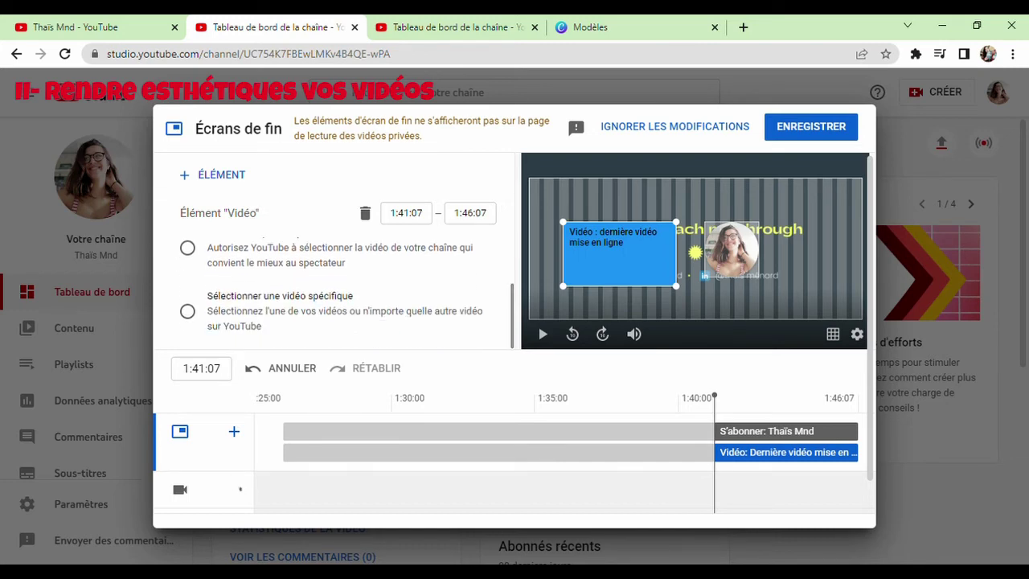
{"action": "left_click", "coordinate": [283, 296]}
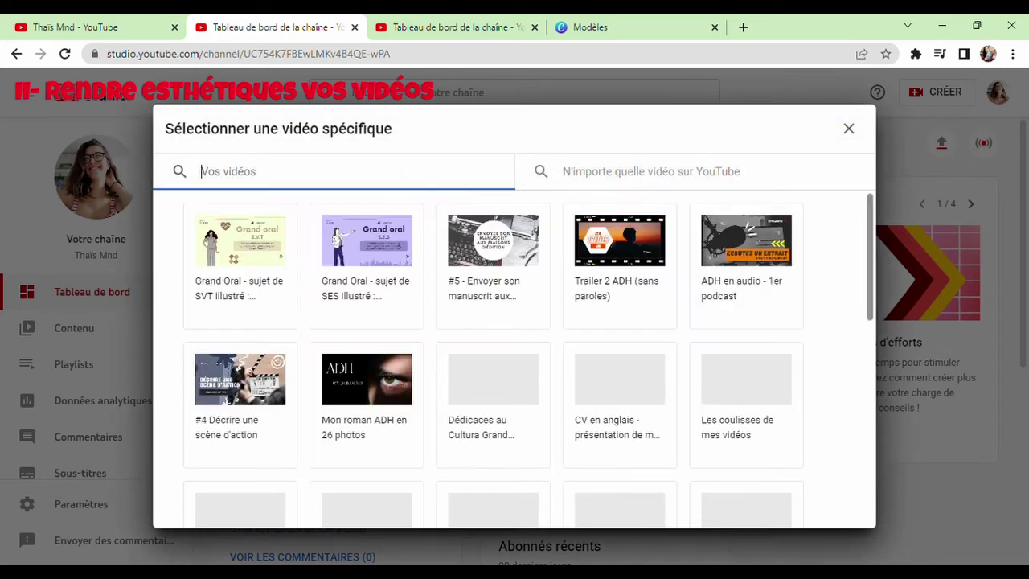
{"action": "scroll", "coordinate": [514, 361], "scroll_direction": "down", "scroll_amount": 1}
{"action": "scroll", "coordinate": [514, 362], "scroll_direction": "down", "scroll_amount": 2}
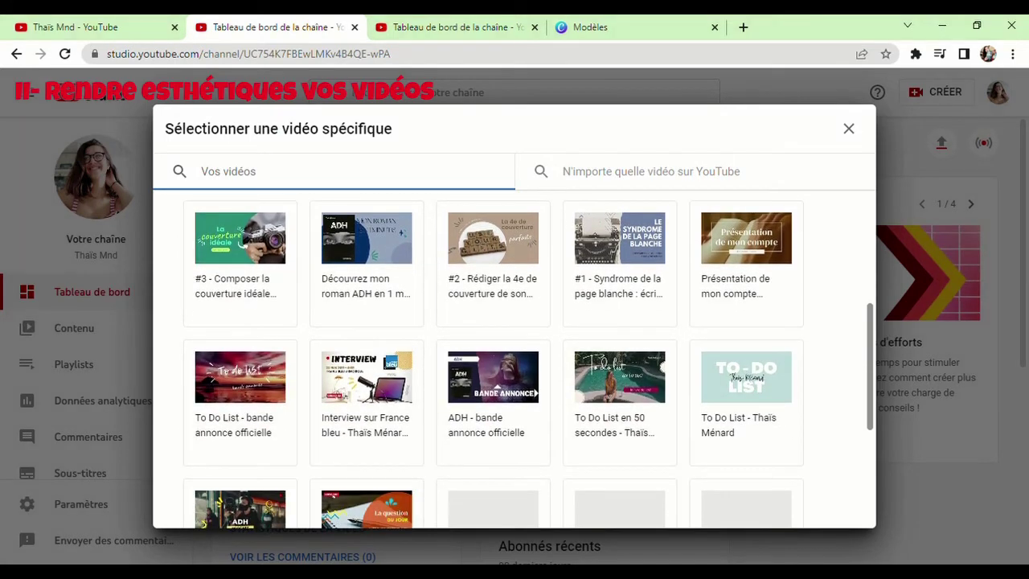
- Search all of YouTube for "cyprien" videos and look through the candidates for the end screen element
{"action": "left_click", "coordinate": [659, 172]}
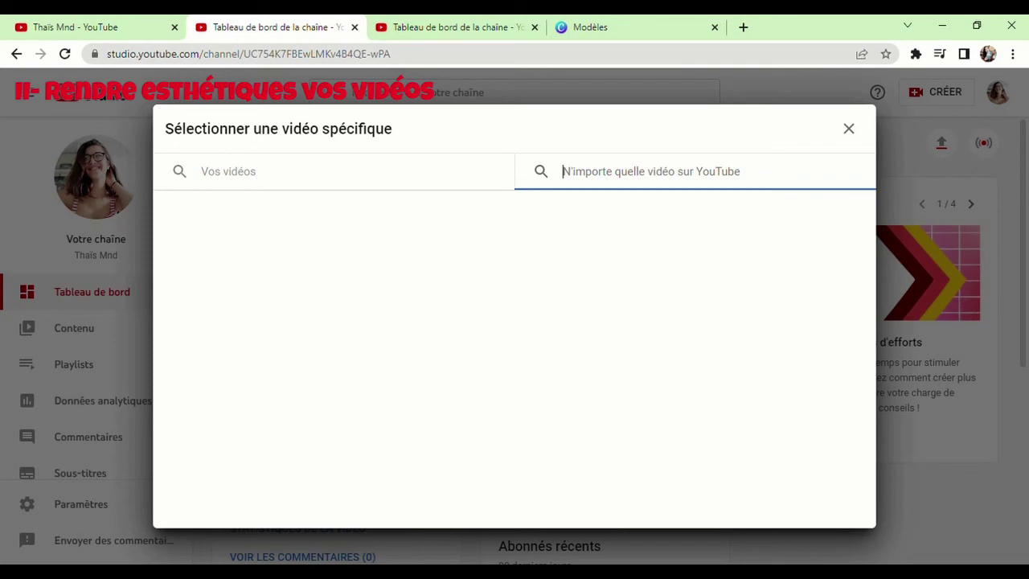
{"action": "type", "text": "cyrien"}
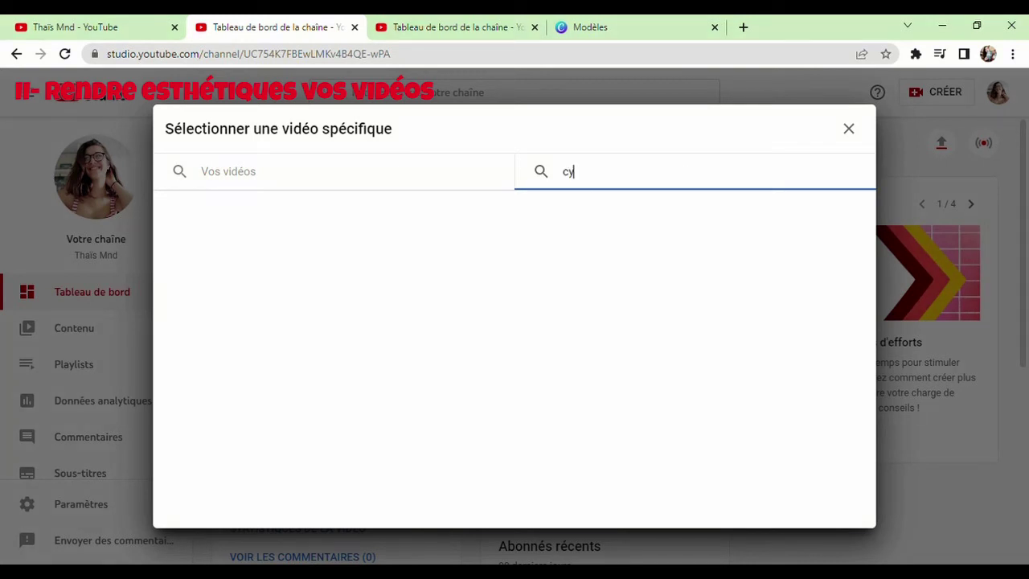
{"action": "key", "text": "Left"}
{"action": "key", "text": "Left"}
{"action": "key", "text": "Left"}
{"action": "key", "text": "Left"}
{"action": "type", "text": "p"}
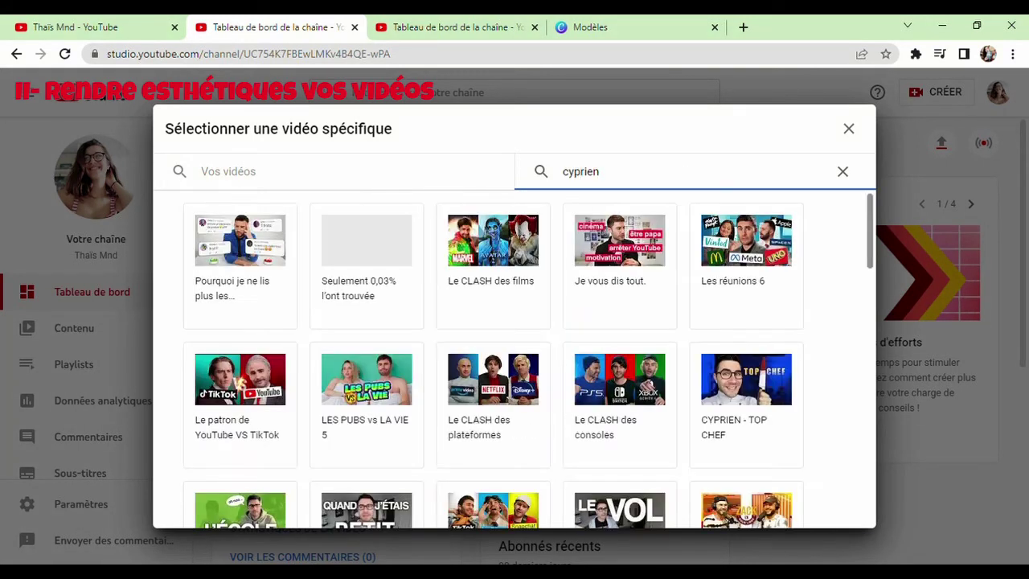
{"action": "scroll", "coordinate": [529, 358], "scroll_direction": "down", "scroll_amount": 2}
{"action": "scroll", "coordinate": [529, 359], "scroll_direction": "up", "scroll_amount": 2}
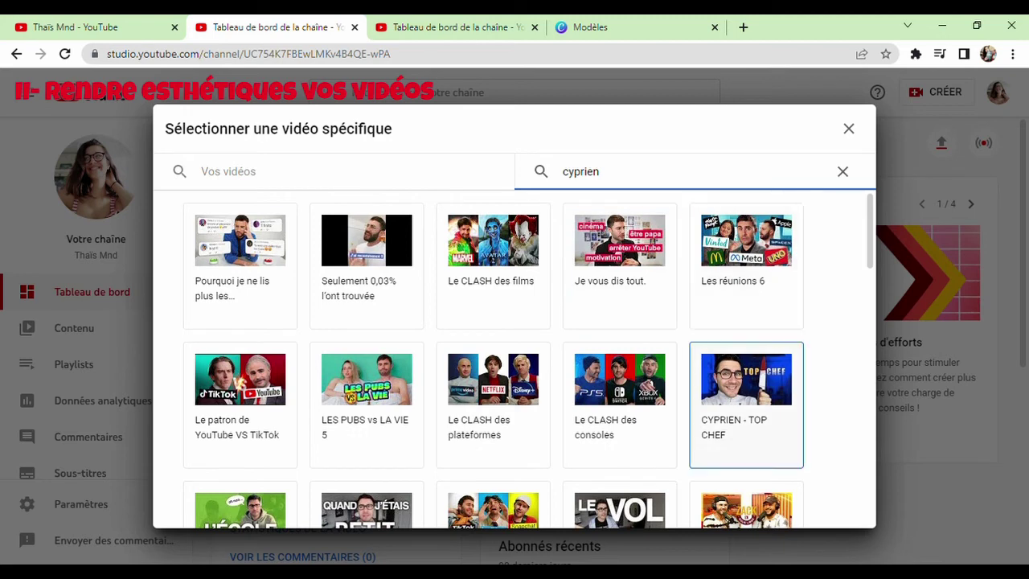
- Leave the specific video selection without choosing a video and discard the end screen changes
{"action": "left_click", "coordinate": [842, 171]}
{"action": "left_click", "coordinate": [849, 128]}
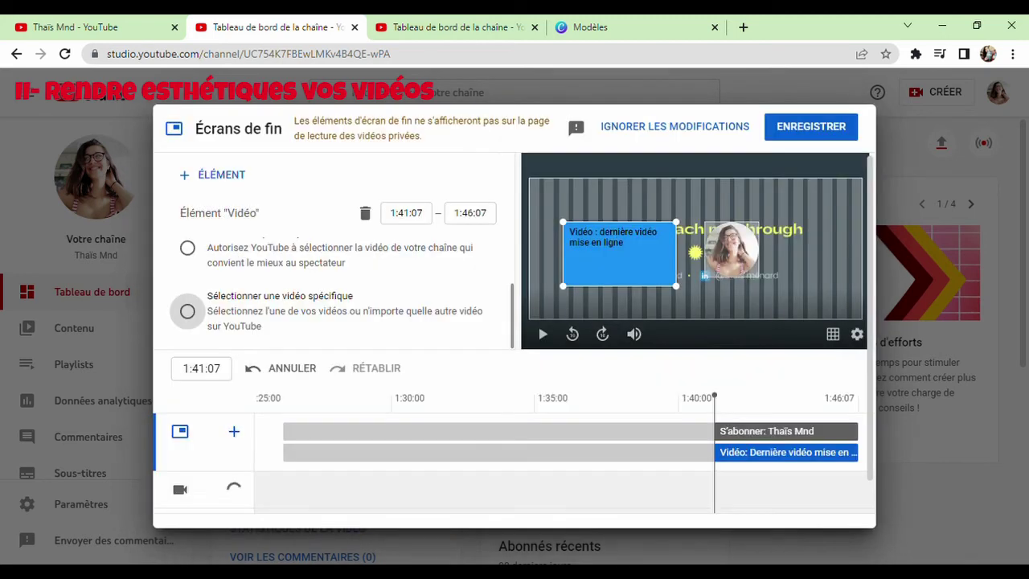
{"action": "left_click", "coordinate": [675, 126]}
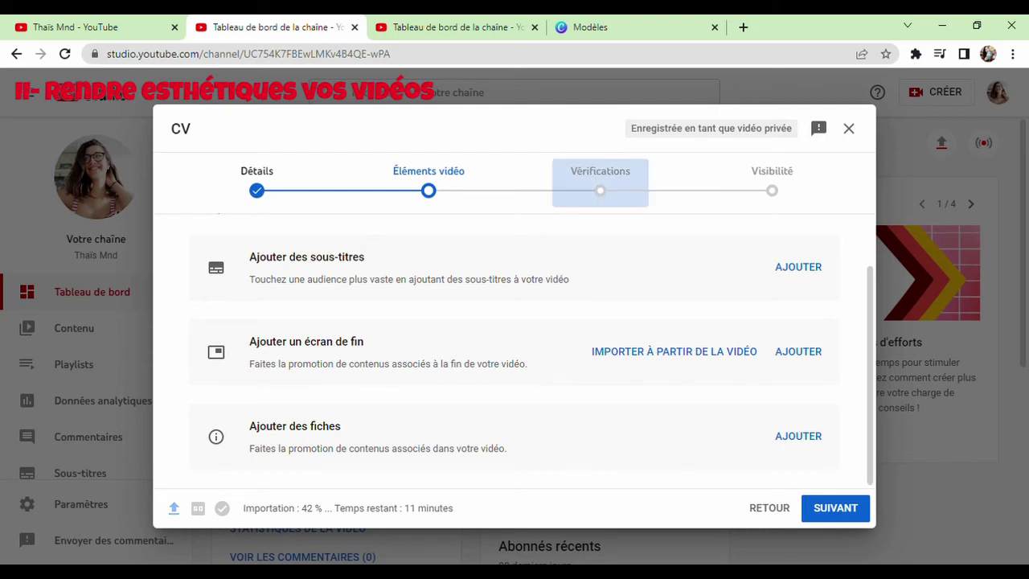
- Go past the checks stage to the visibility settings and try the "Non répertoriée" and "Publique" options
{"action": "left_click", "coordinate": [600, 181]}
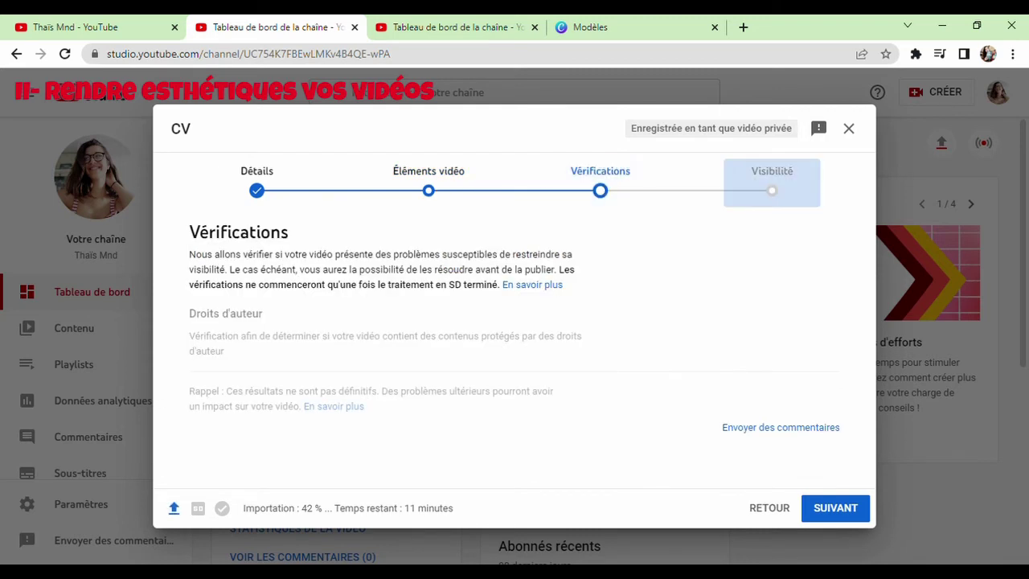
{"action": "left_click", "coordinate": [772, 180]}
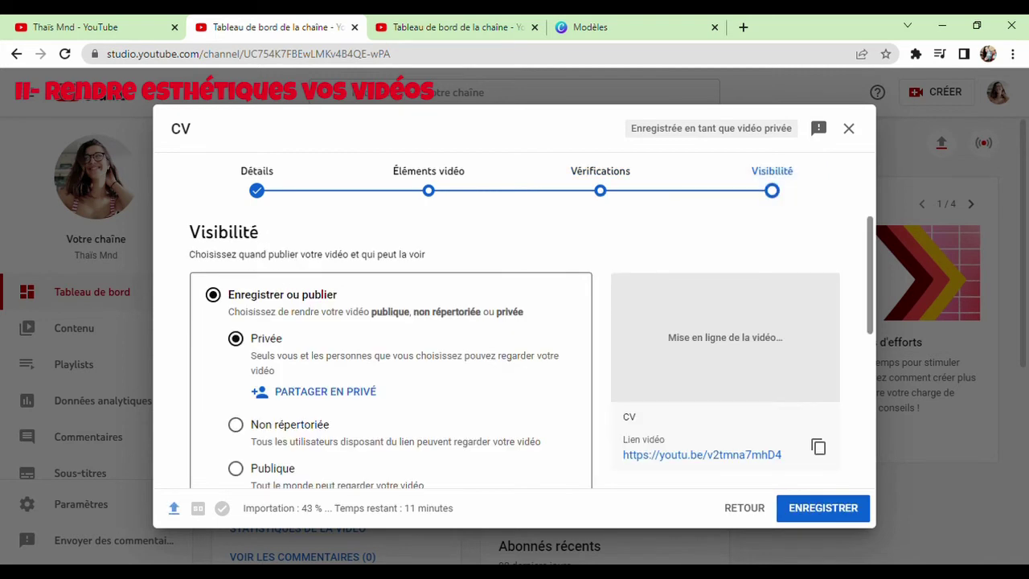
{"action": "scroll", "coordinate": [515, 351], "scroll_direction": "down", "scroll_amount": 2}
{"action": "scroll", "coordinate": [234, 276], "scroll_direction": "up", "scroll_amount": 1}
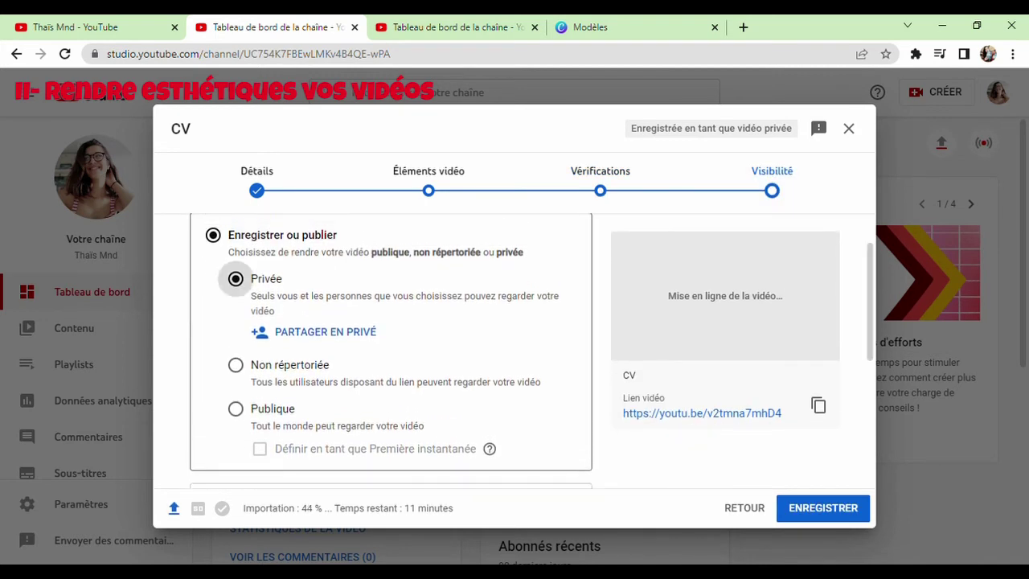
{"action": "left_click", "coordinate": [235, 338]}
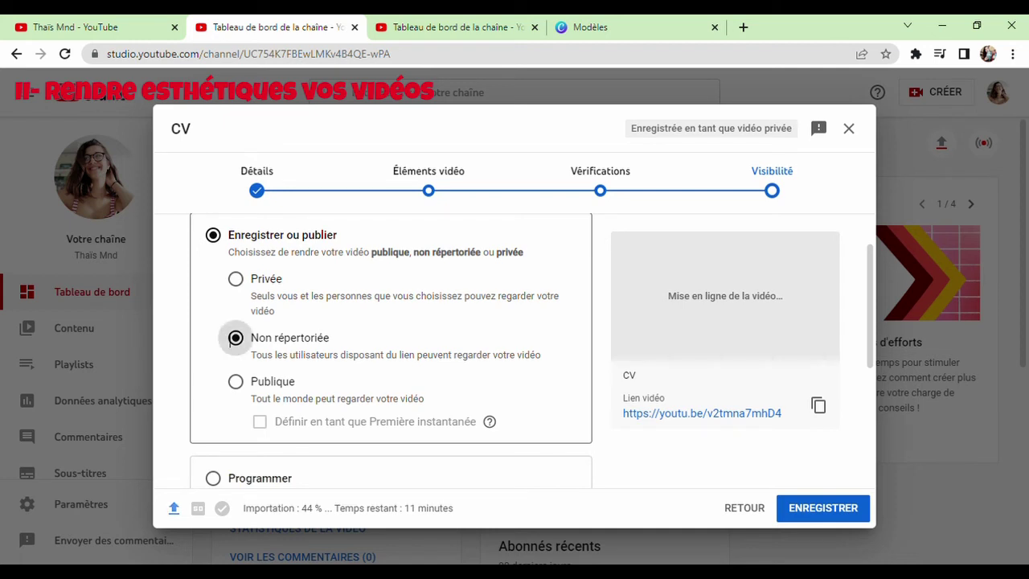
{"action": "left_click", "coordinate": [234, 381]}
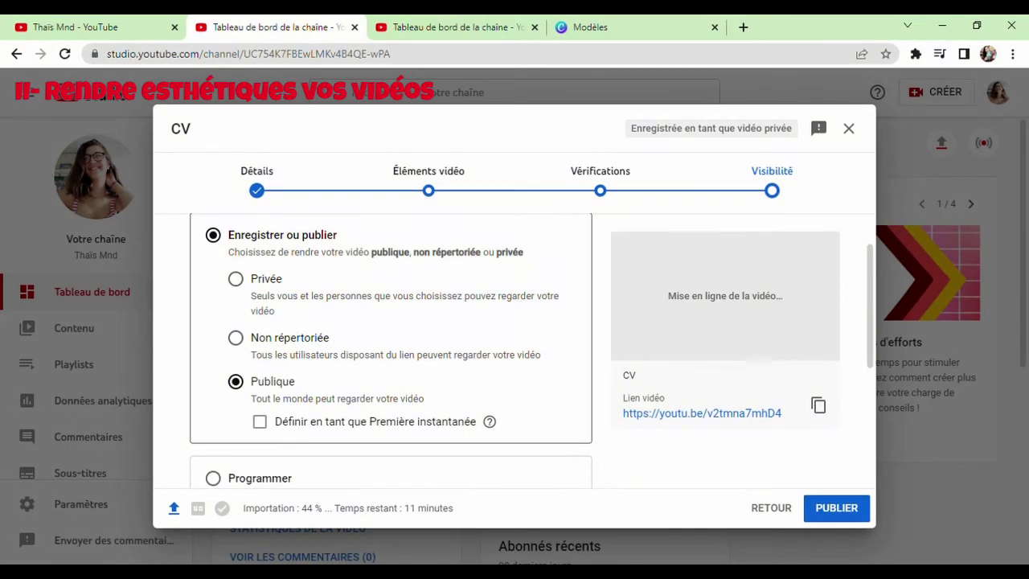
- Switch the video to scheduled publication and inspect the choices for its publication date and time
{"action": "scroll", "coordinate": [233, 242], "scroll_direction": "down", "scroll_amount": 3}
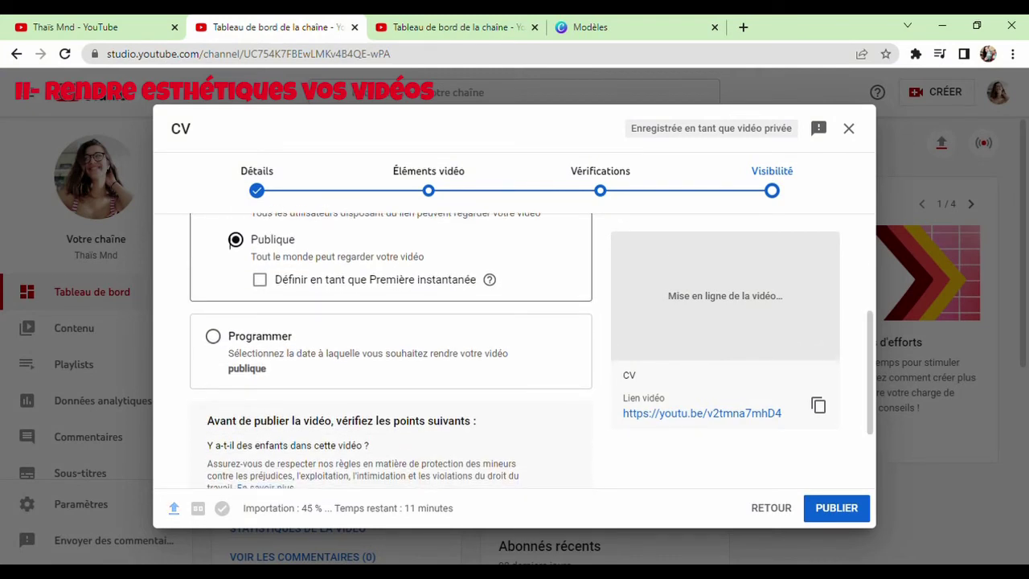
{"action": "left_click", "coordinate": [213, 336]}
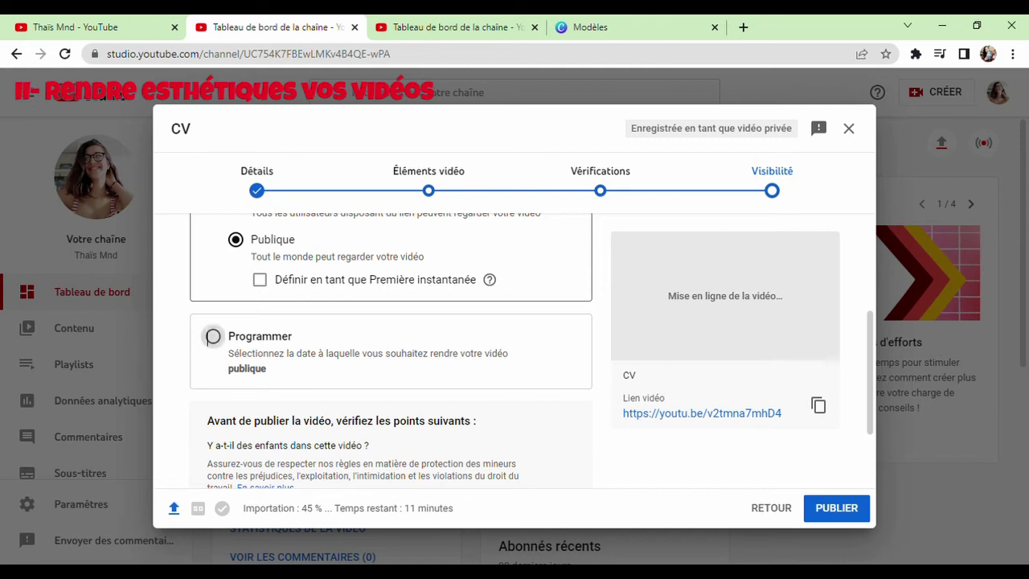
{"action": "scroll", "coordinate": [213, 336], "scroll_direction": "up", "scroll_amount": 1}
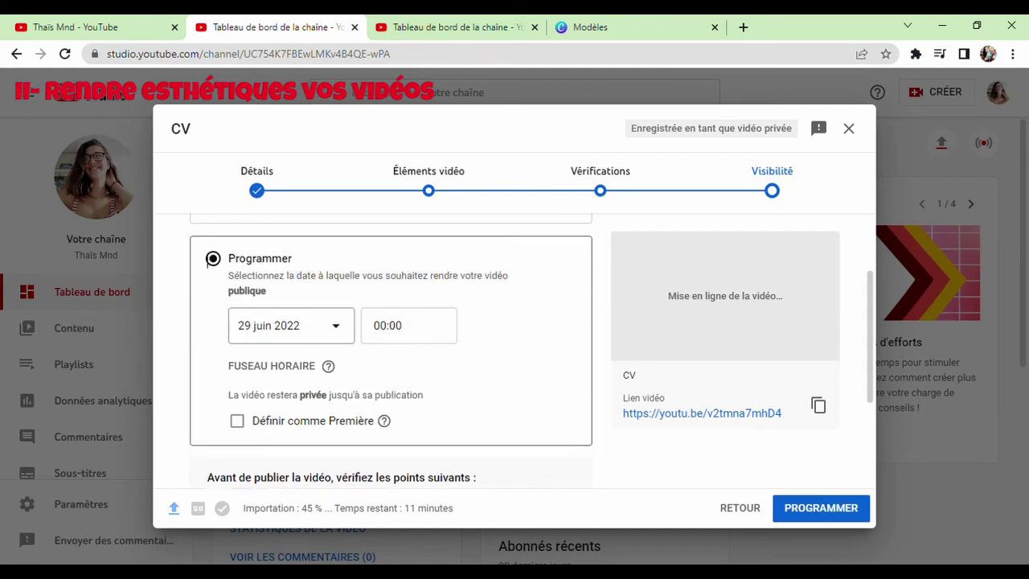
{"action": "left_click", "coordinate": [331, 328]}
{"action": "left_click", "coordinate": [443, 326]}
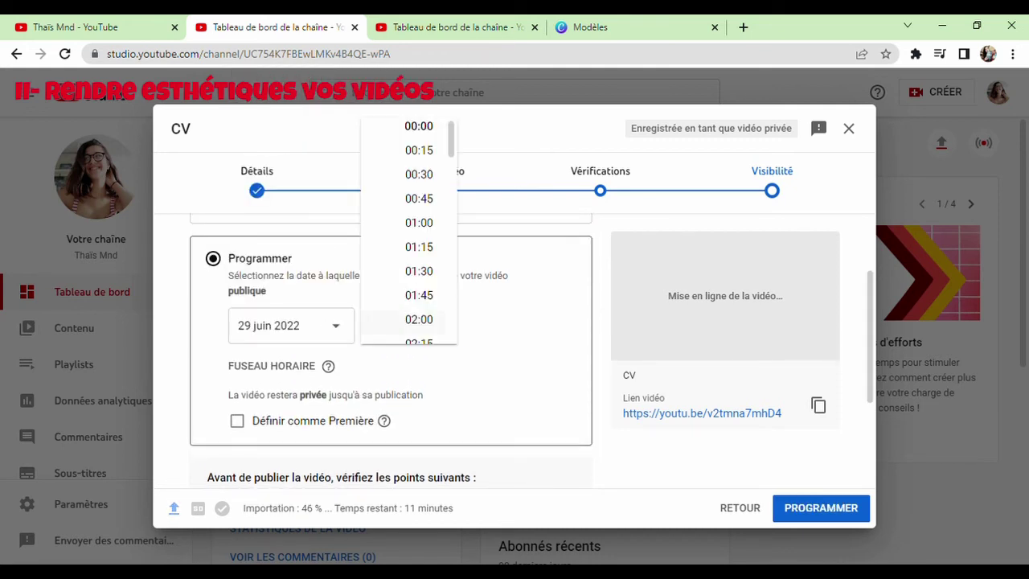
- Read the list of points to verify before publishing the video
{"action": "scroll", "coordinate": [390, 346], "scroll_direction": "down", "scroll_amount": 3}
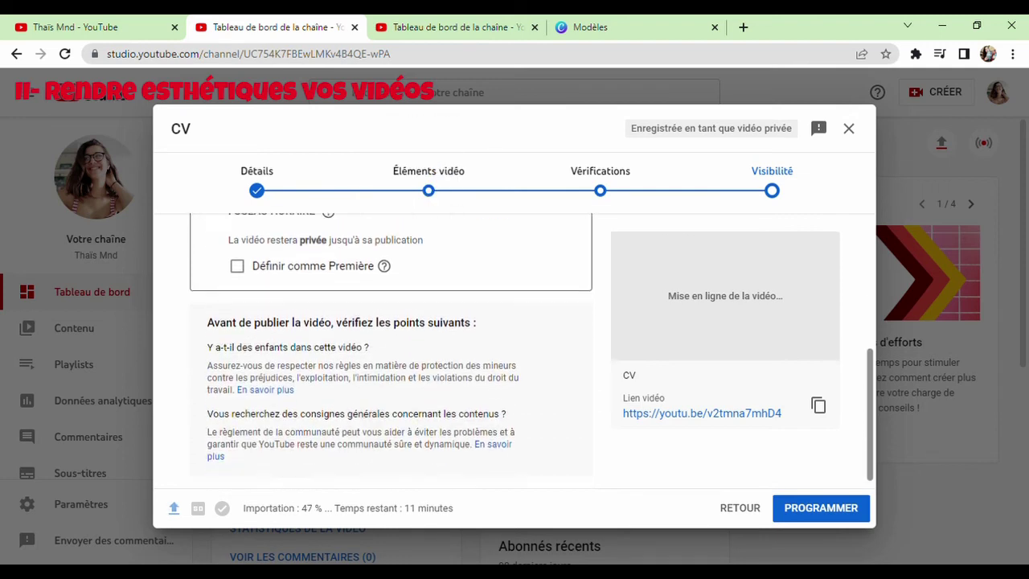
{"action": "left_click_drag", "start_coordinate": [274, 315], "coordinate": [477, 315]}
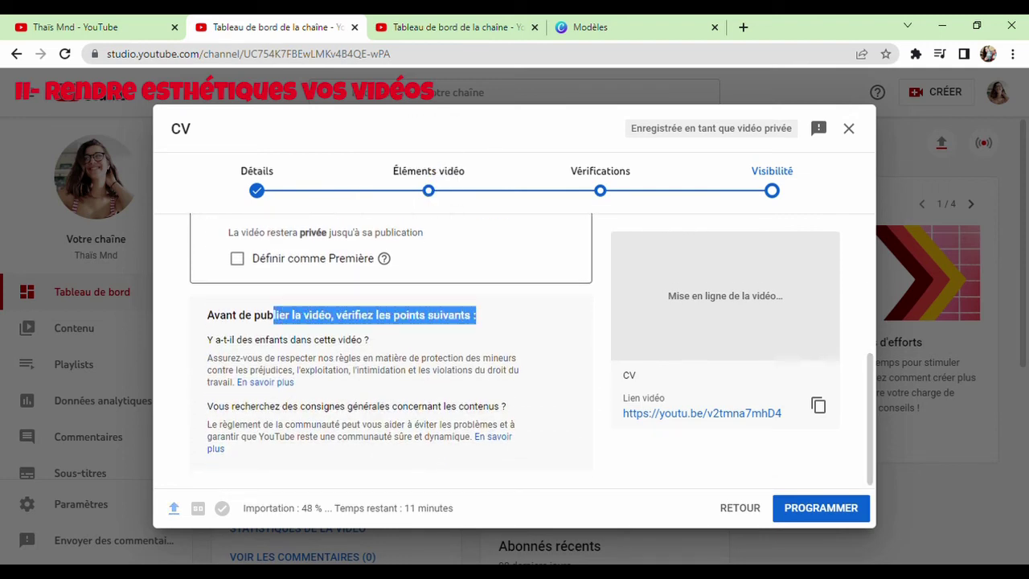
{"action": "left_click", "coordinate": [482, 317]}
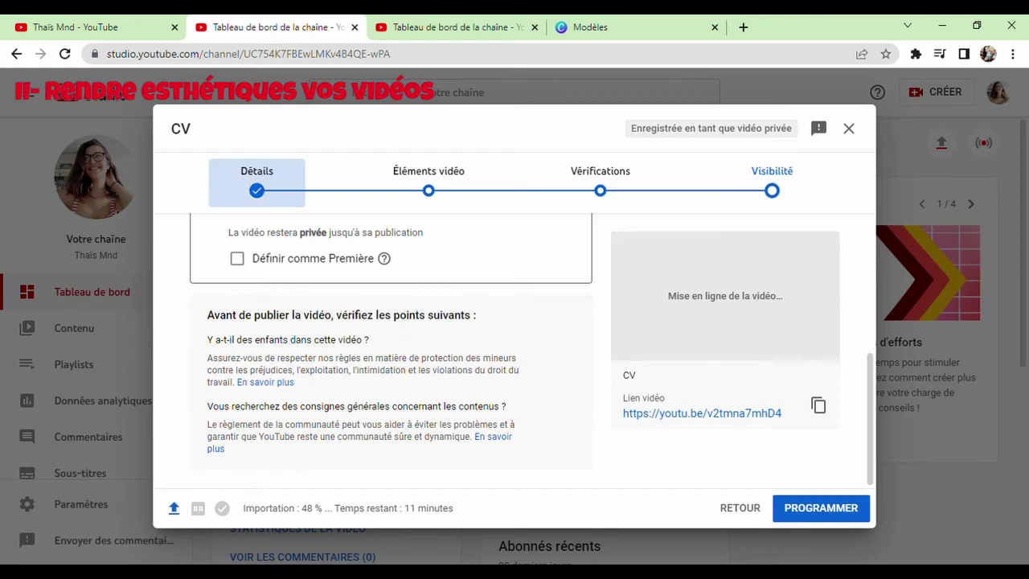
- Return to the video's details and consult Canva's vlog thumbnail templates alongside the video's "Miniature" section
{"action": "left_click", "coordinate": [257, 178]}
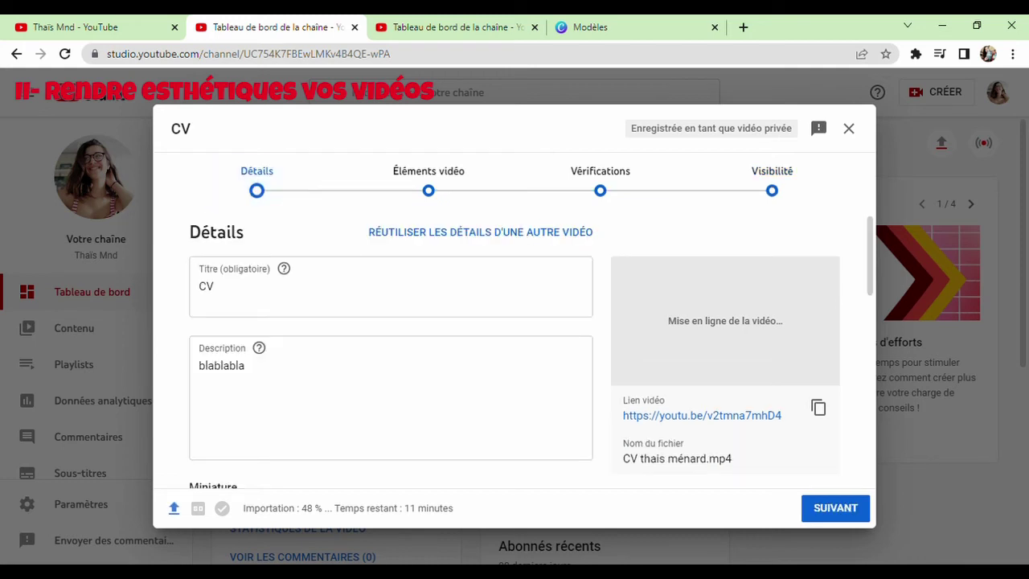
{"action": "scroll", "coordinate": [515, 346], "scroll_direction": "down", "scroll_amount": 4}
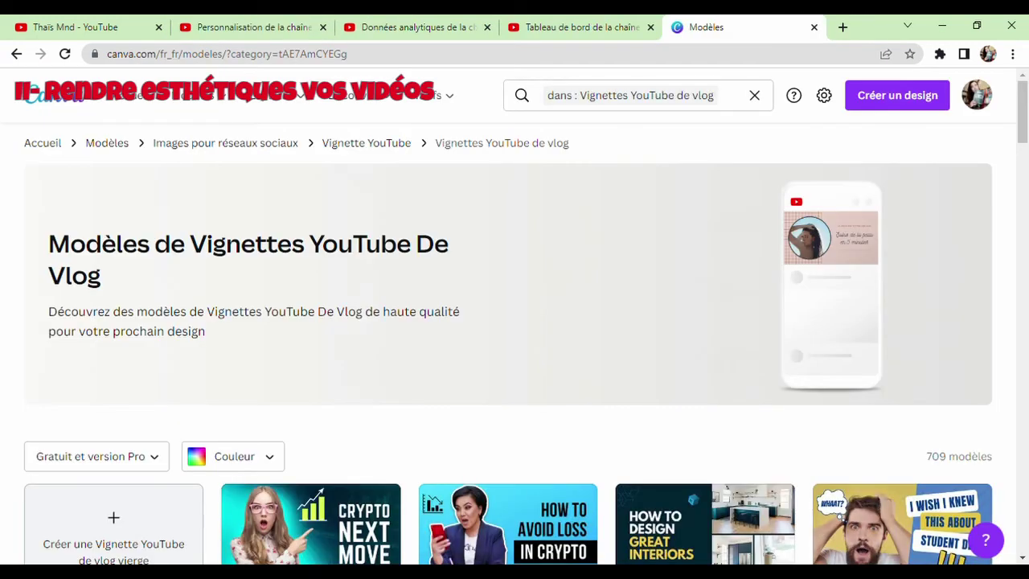
{"action": "scroll", "coordinate": [514, 322], "scroll_direction": "down", "scroll_amount": 4}
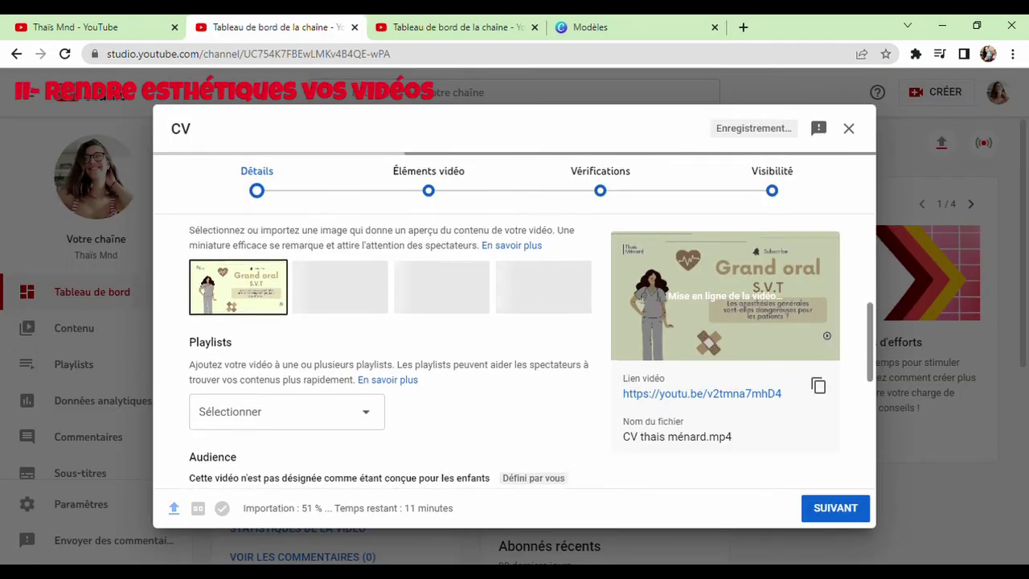
{"action": "scroll", "coordinate": [514, 351], "scroll_direction": "up", "scroll_amount": 1}
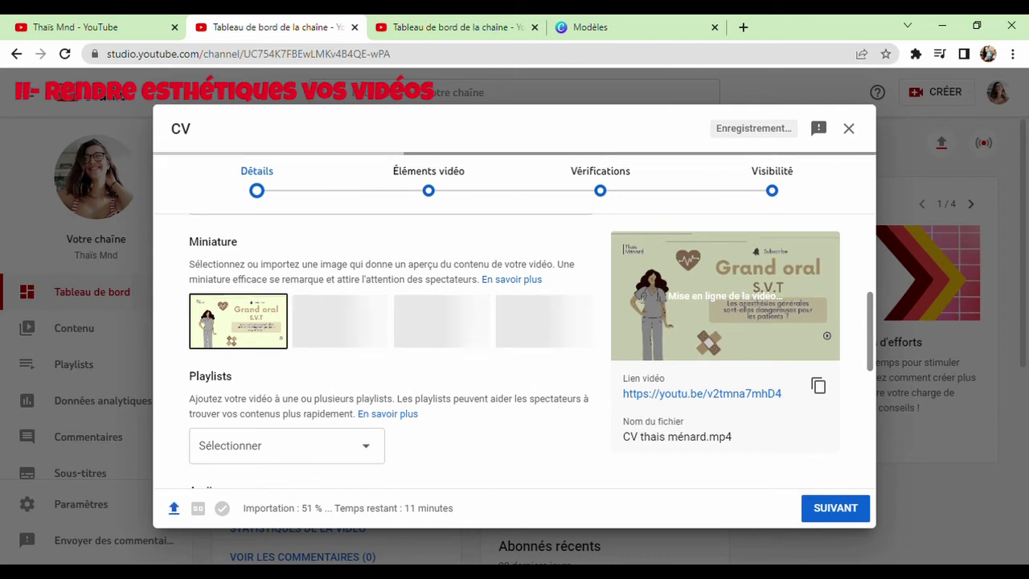
- Add the video to the BLOG playlist
{"action": "scroll", "coordinate": [356, 334], "scroll_direction": "down", "scroll_amount": 2}
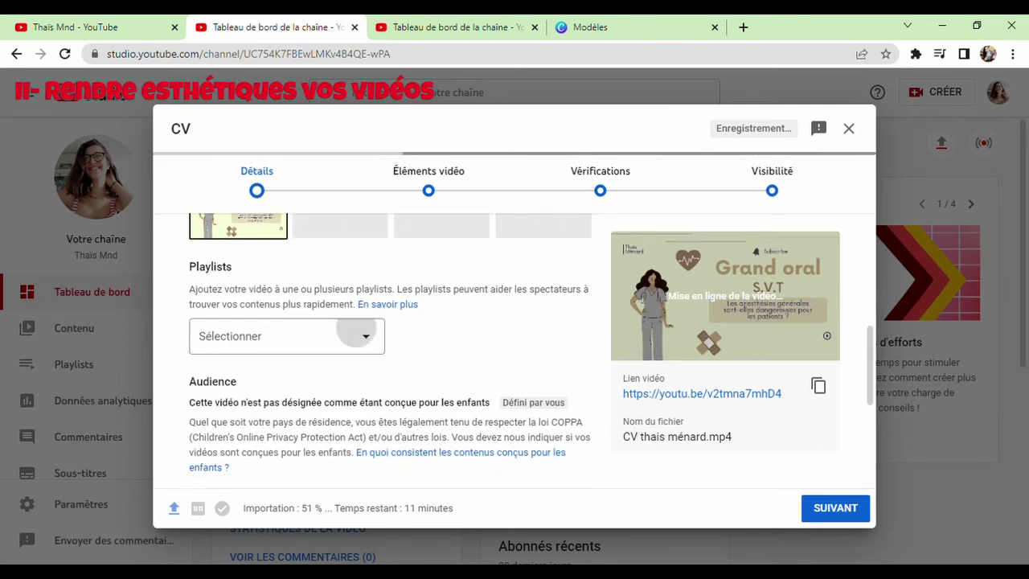
{"action": "left_click", "coordinate": [354, 335]}
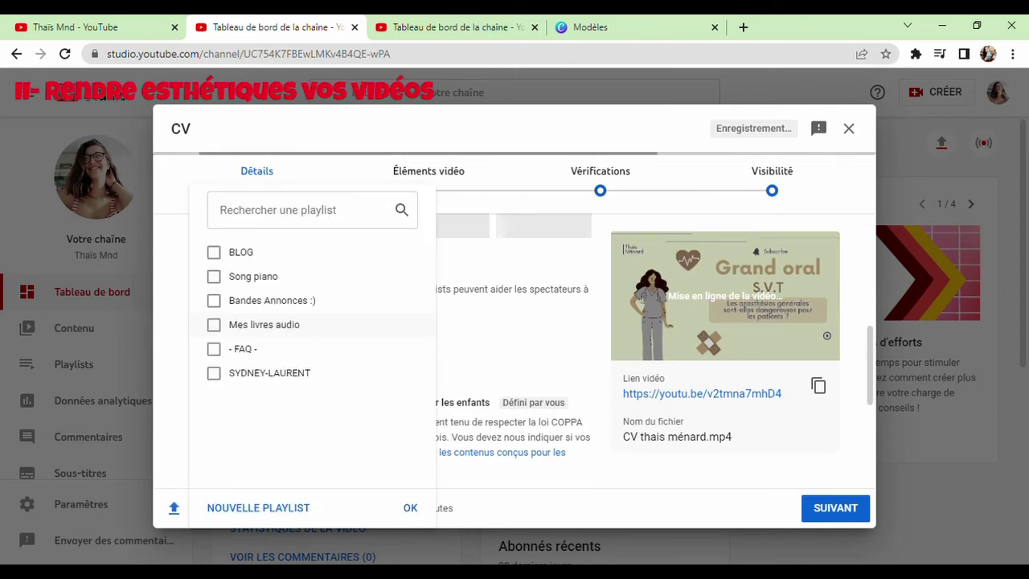
{"action": "left_click", "coordinate": [251, 251]}
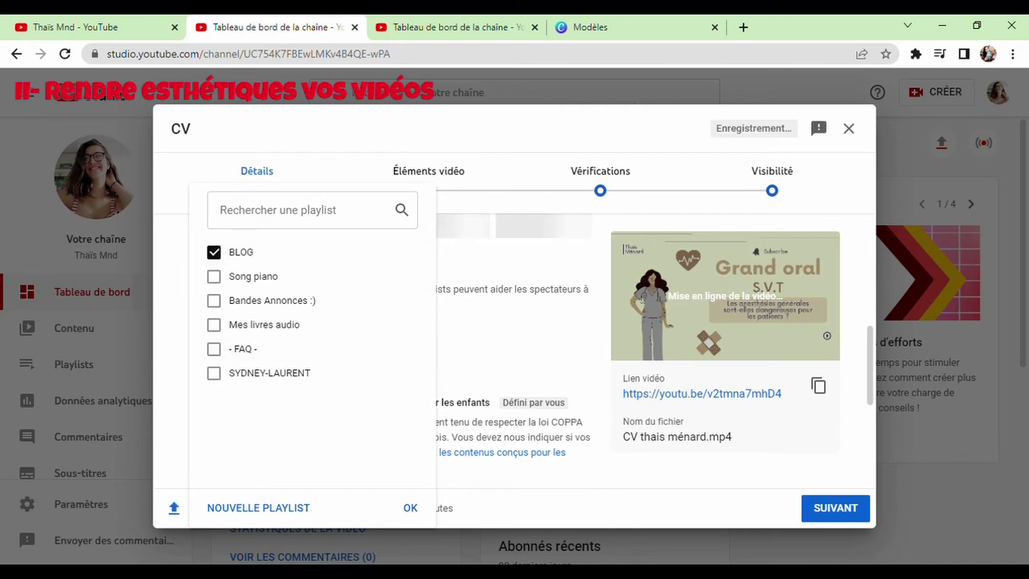
{"action": "left_click", "coordinate": [410, 508]}
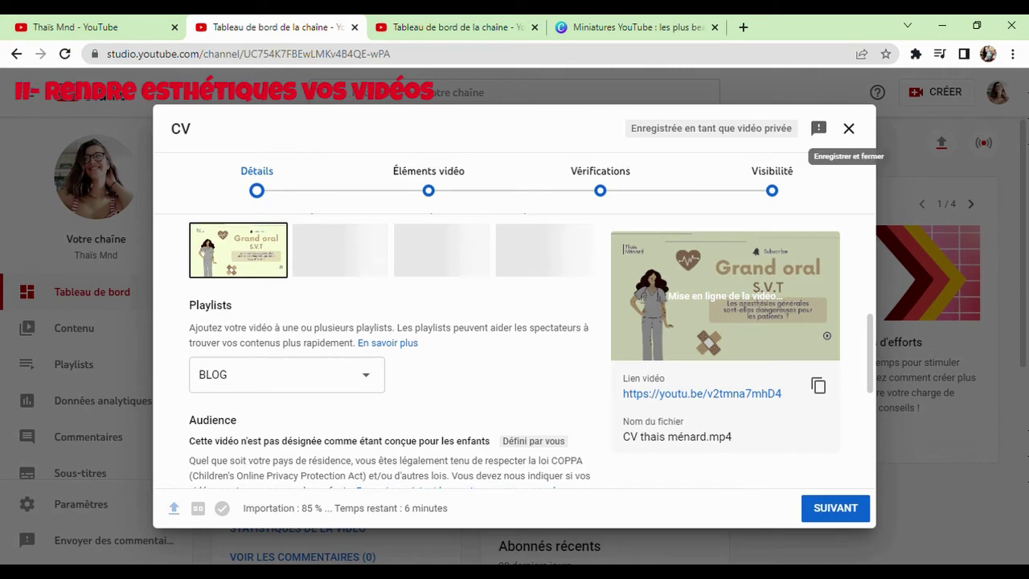
- Save and close the video's details, and cancel its upload
{"action": "left_click", "coordinate": [848, 128]}
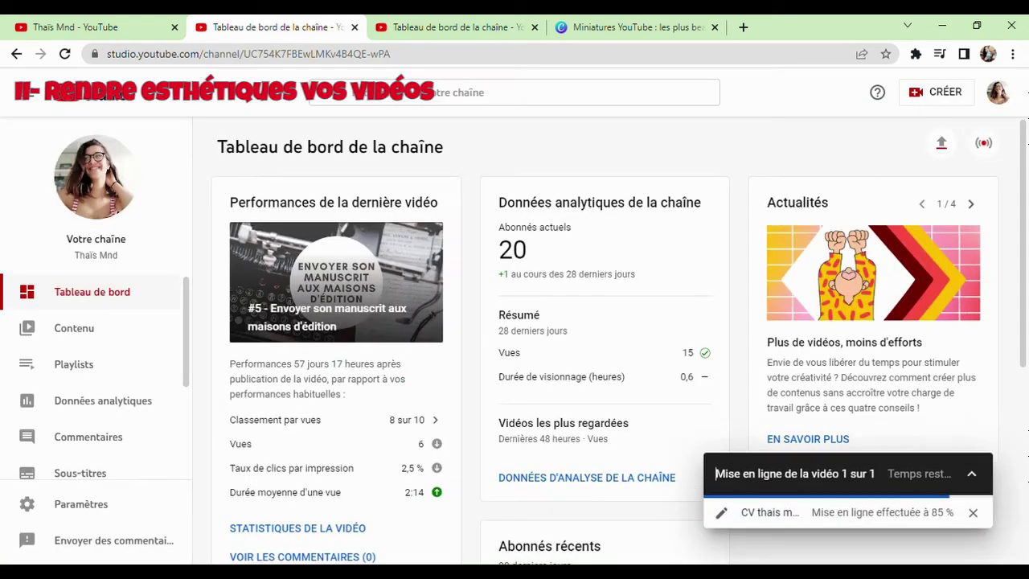
{"action": "left_click", "coordinate": [973, 512]}
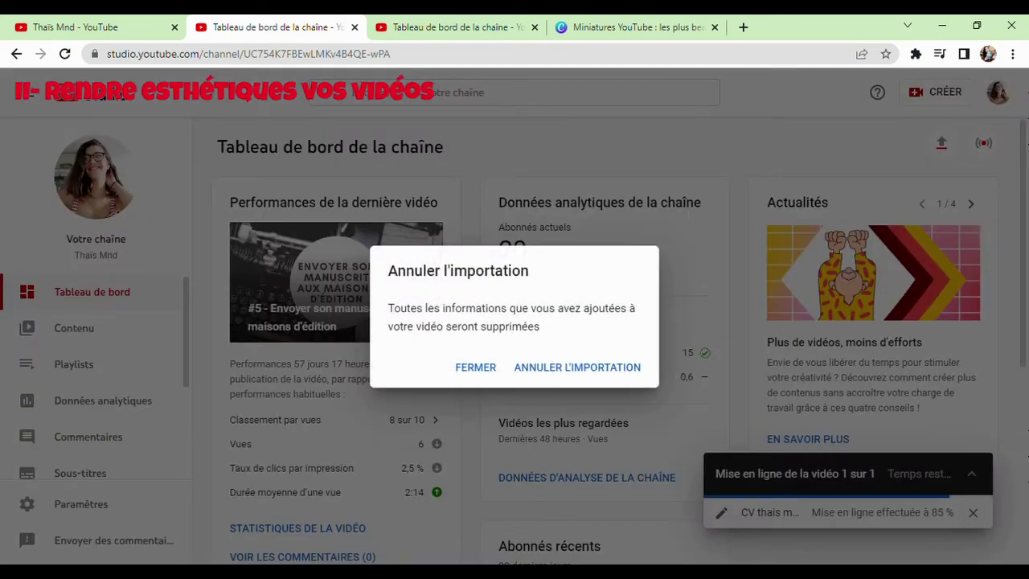
{"action": "left_click", "coordinate": [577, 367]}
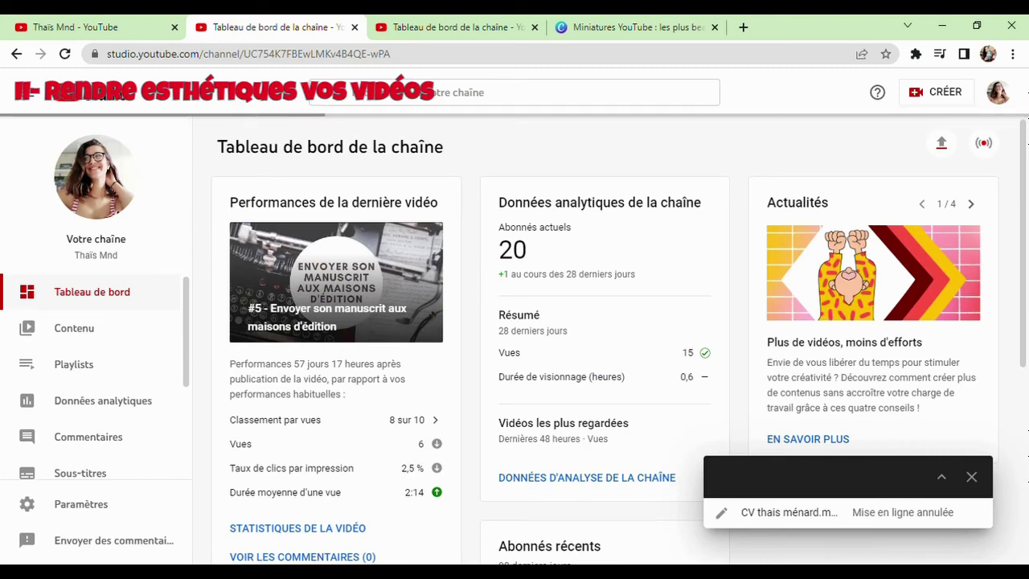
- Switch to the public channel page and open the channel's own videos for management
{"action": "left_click", "coordinate": [76, 28]}
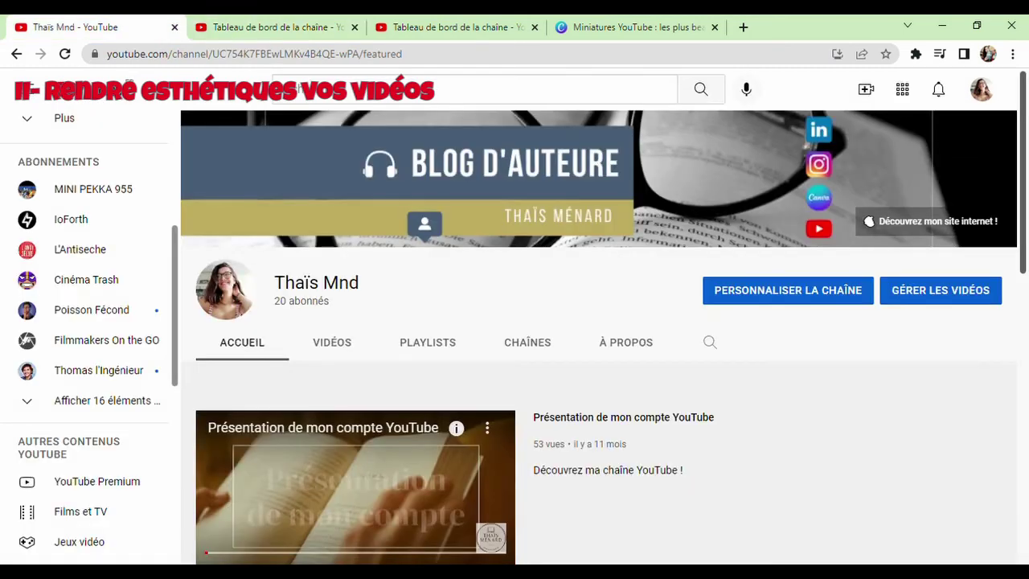
{"action": "scroll", "coordinate": [89, 322], "scroll_direction": "up", "scroll_amount": 4}
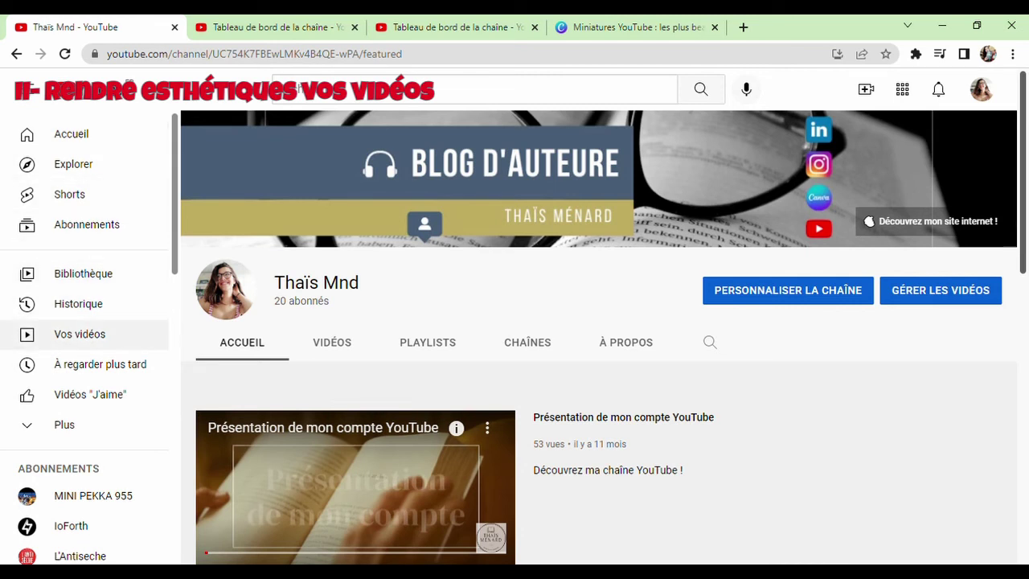
{"action": "left_click", "coordinate": [79, 334]}
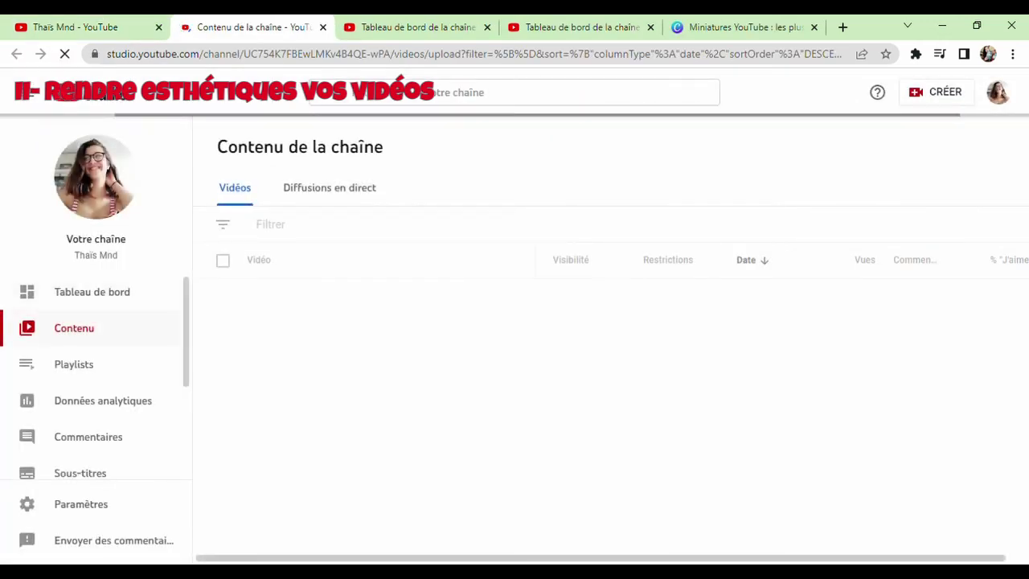
- Close the two extra channel dashboard pages and open the channel's analytics
{"action": "left_click", "coordinate": [487, 26]}
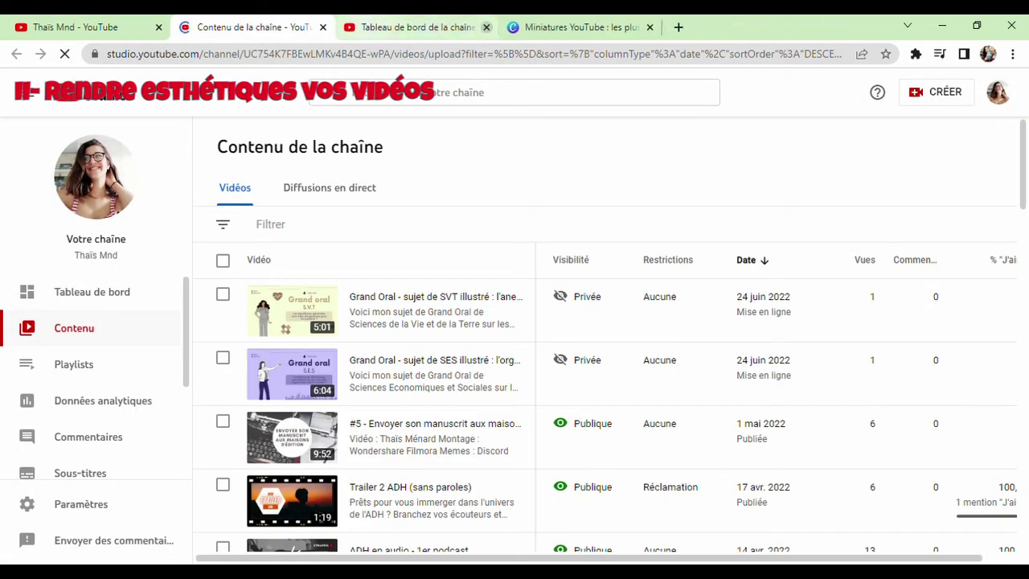
{"action": "left_click", "coordinate": [486, 26]}
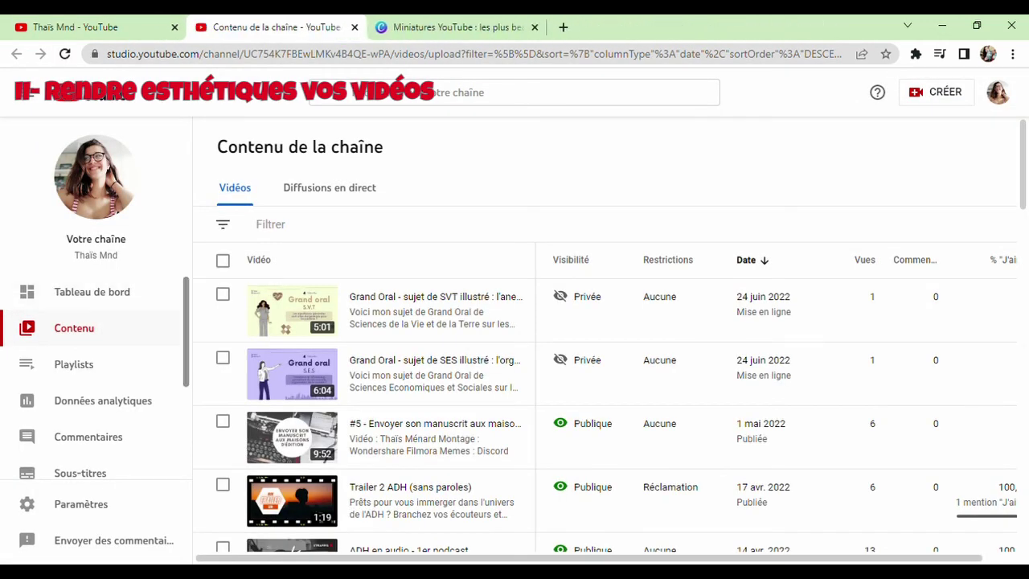
{"action": "scroll", "coordinate": [96, 378], "scroll_direction": "down", "scroll_amount": 1}
{"action": "scroll", "coordinate": [603, 394], "scroll_direction": "down", "scroll_amount": 10}
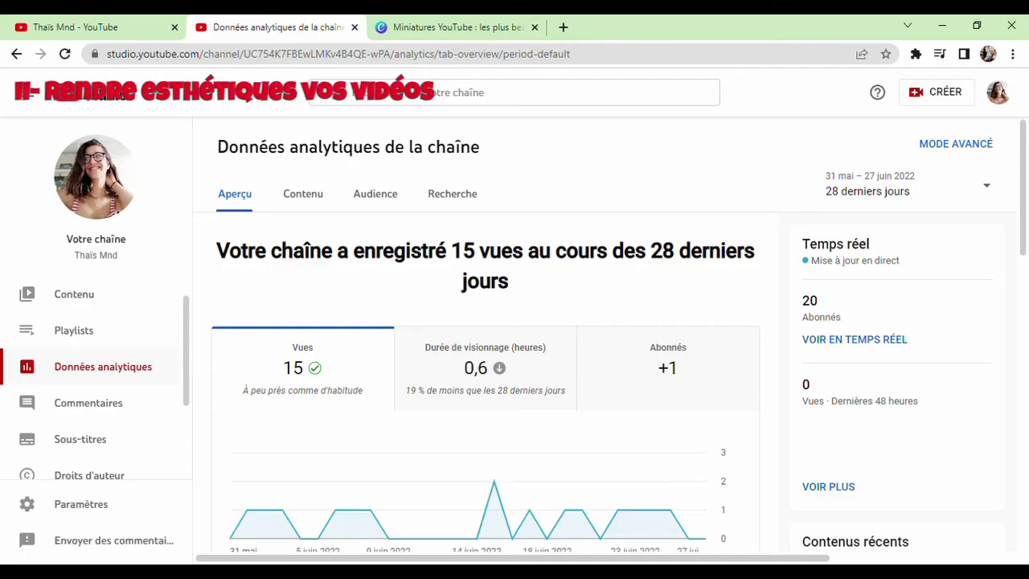
- Examine the analytics overview's views, subscribers and watch time charts, along with the period's popular content
{"action": "scroll", "coordinate": [611, 337], "scroll_direction": "down", "scroll_amount": 1}
{"action": "double_click", "coordinate": [303, 317]}
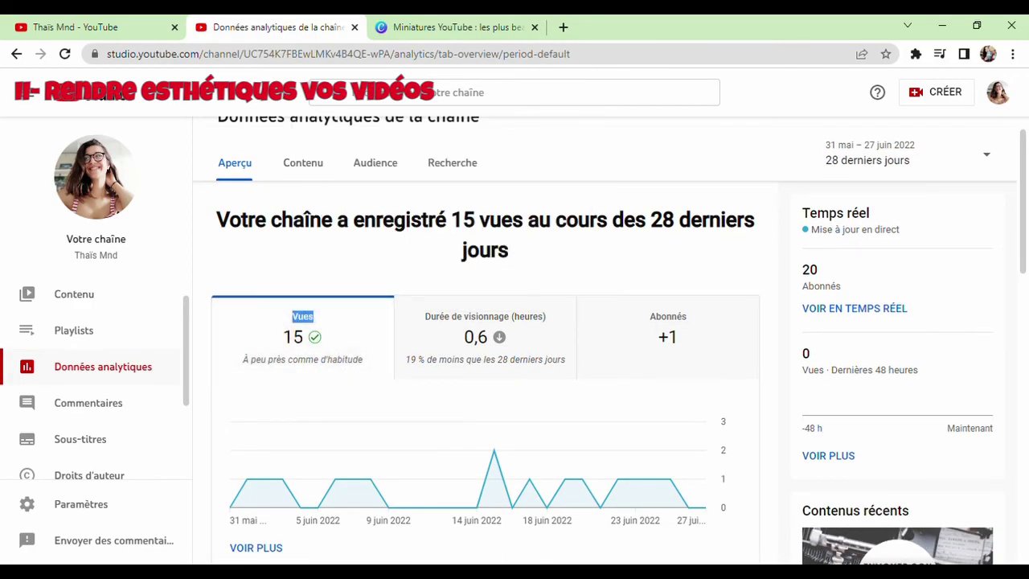
{"action": "left_click", "coordinate": [662, 336]}
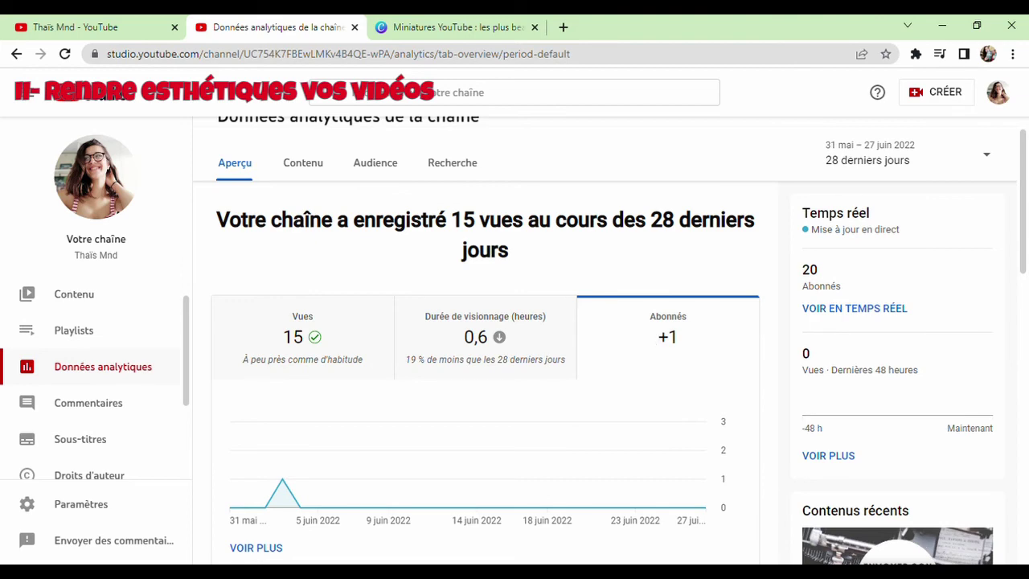
{"action": "left_click", "coordinate": [474, 338]}
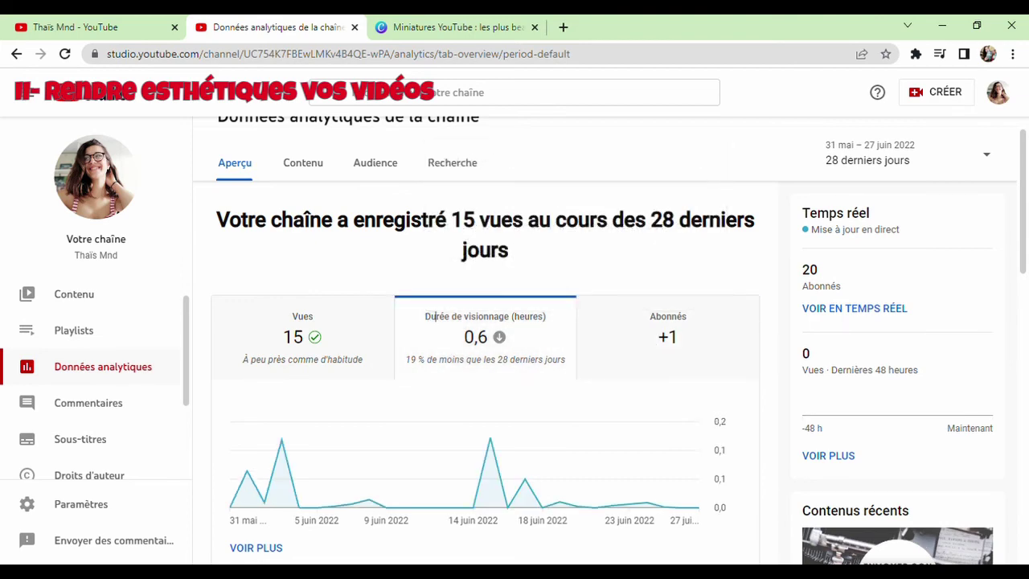
{"action": "scroll", "coordinate": [610, 341], "scroll_direction": "down", "scroll_amount": 3}
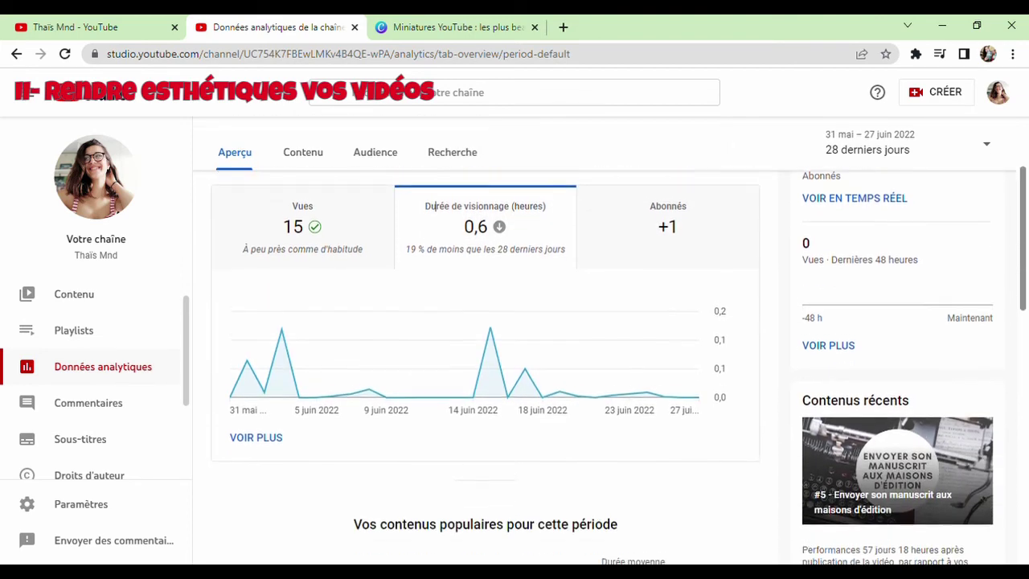
{"action": "scroll", "coordinate": [435, 176], "scroll_direction": "down", "scroll_amount": 2}
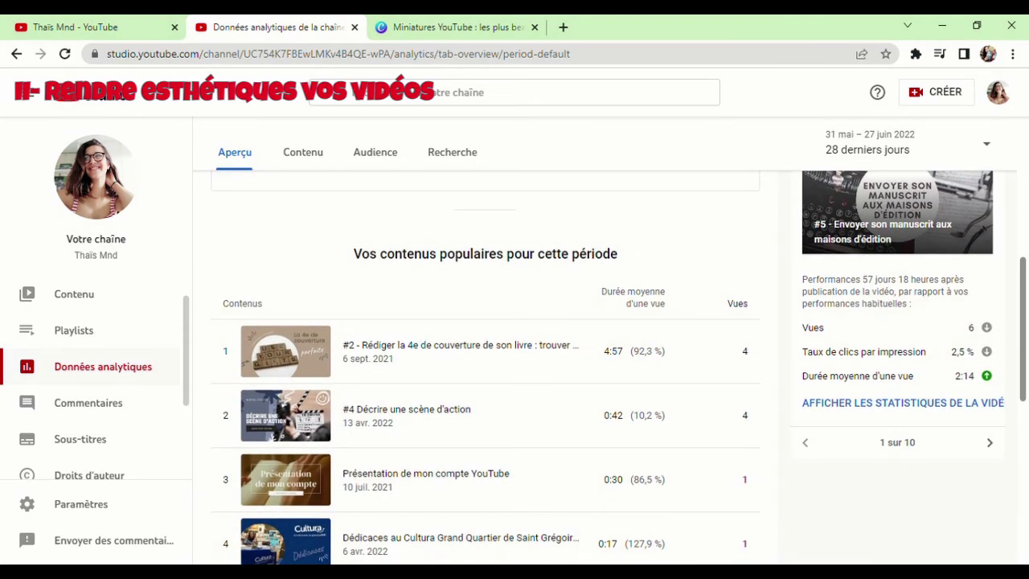
{"action": "scroll", "coordinate": [435, 176], "scroll_direction": "up", "scroll_amount": 4}
{"action": "scroll", "coordinate": [435, 176], "scroll_direction": "up", "scroll_amount": 2}
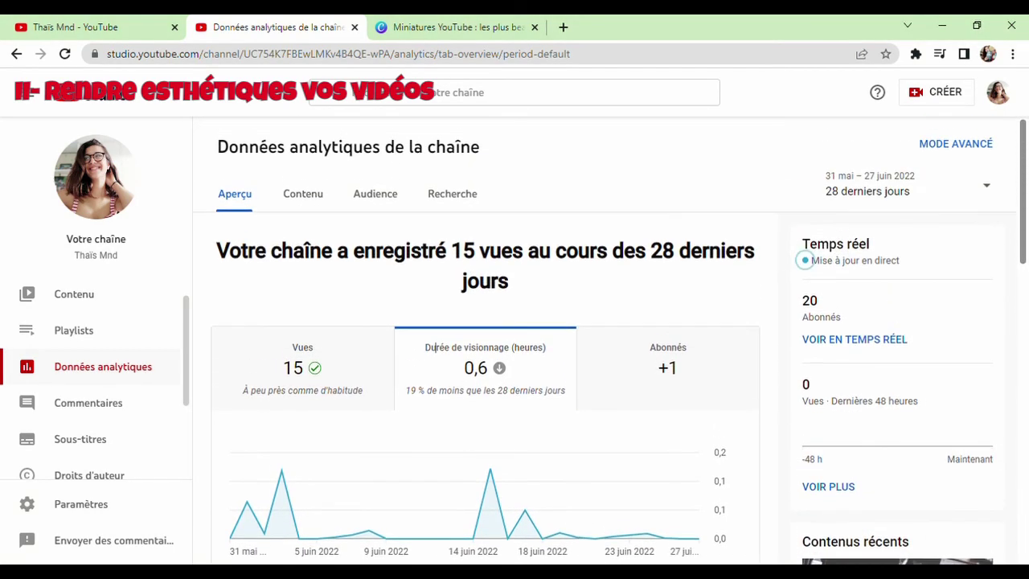
- Review the "Contenu" analytics, including how viewers find the videos and which videos are most watched
{"action": "left_click", "coordinate": [303, 197]}
{"action": "scroll", "coordinate": [435, 321], "scroll_direction": "down", "scroll_amount": 4}
{"action": "scroll", "coordinate": [604, 366], "scroll_direction": "down", "scroll_amount": 1}
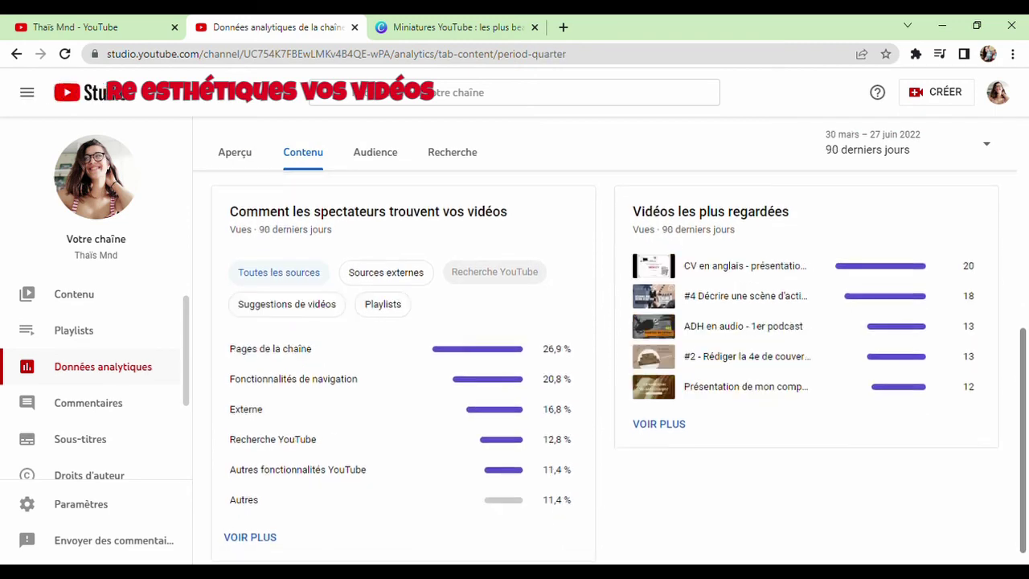
{"action": "scroll", "coordinate": [514, 321], "scroll_direction": "up", "scroll_amount": 5}
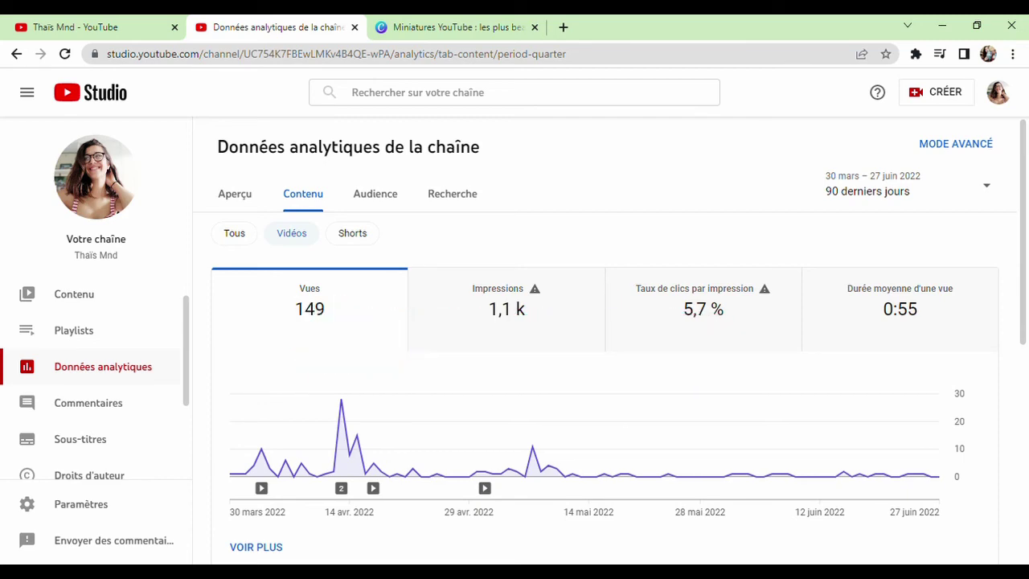
- Return to the public channel page and open "Vos vidéos"
{"action": "left_click", "coordinate": [96, 27]}
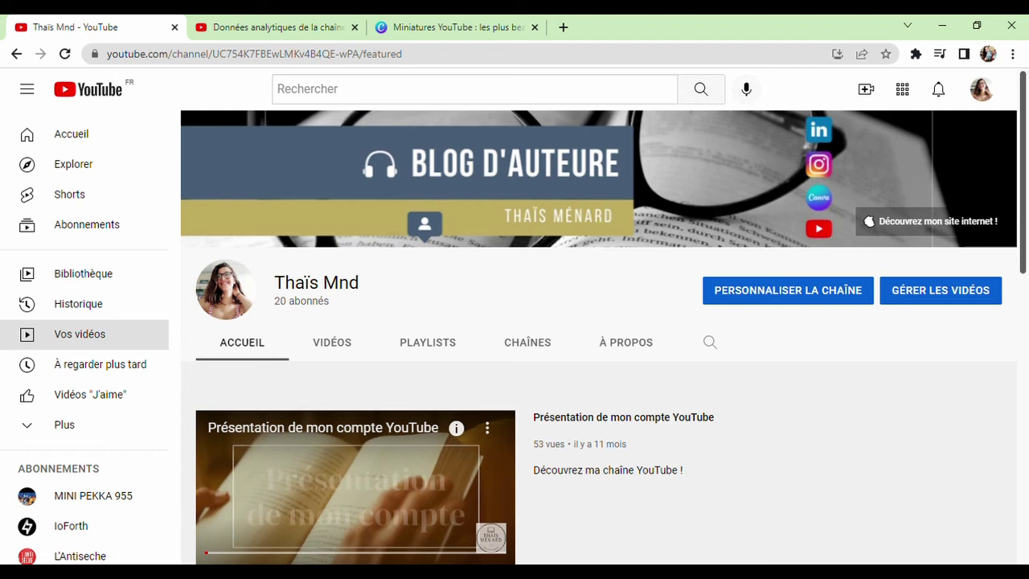
{"action": "left_click", "coordinate": [79, 333]}
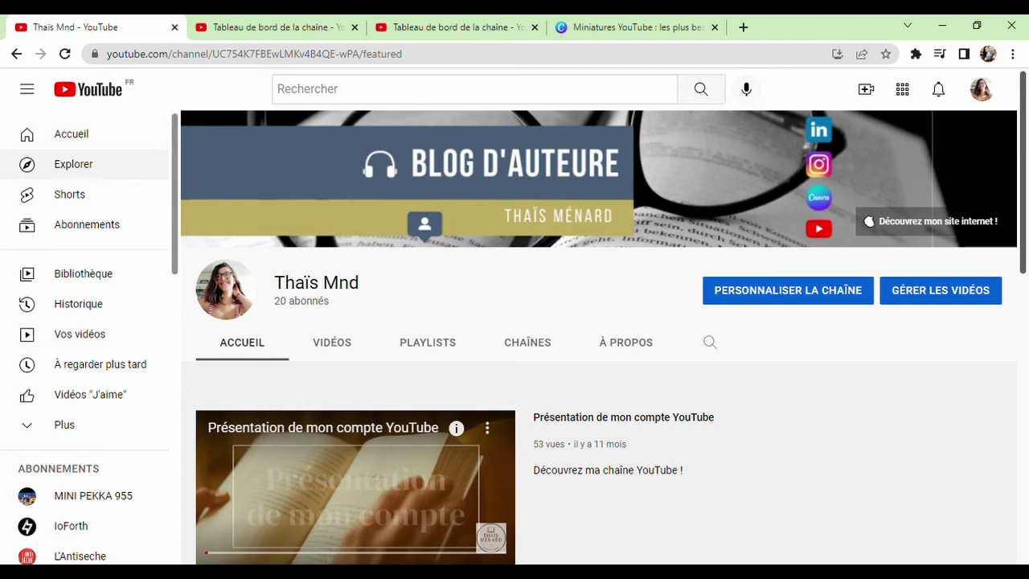